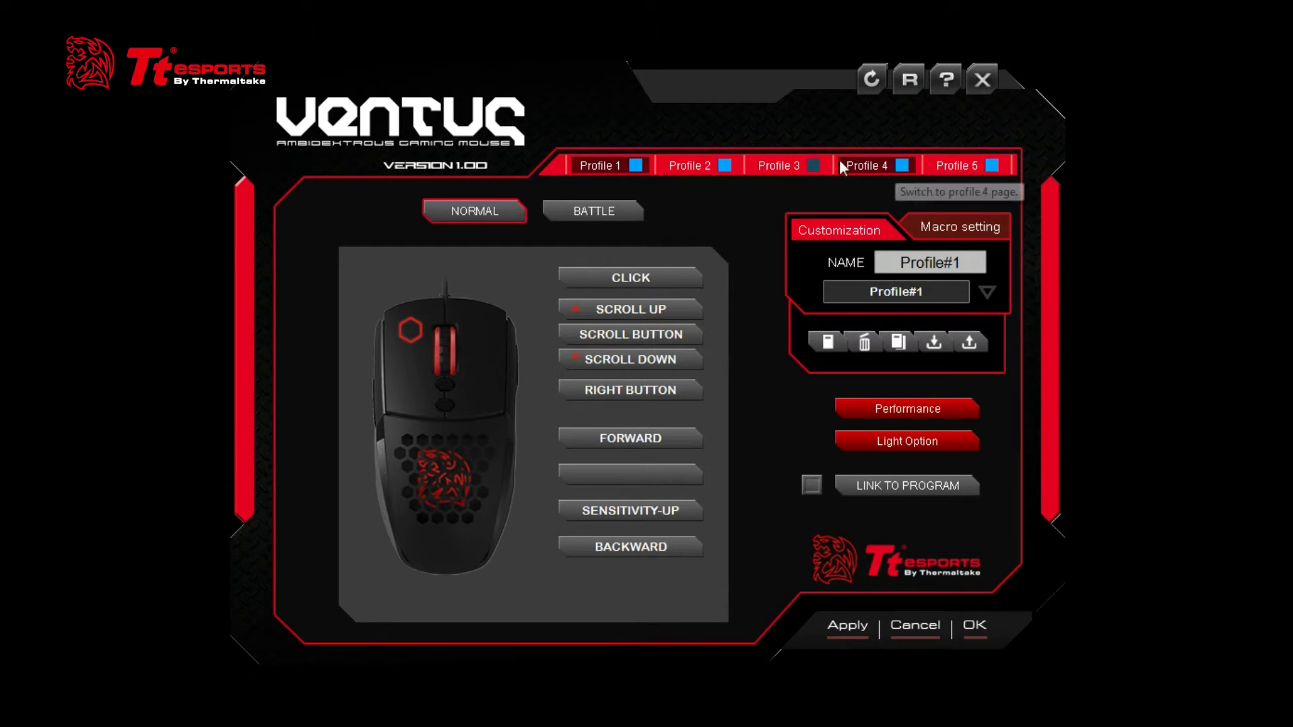
Tick the Profile 3 checkbox so all five profiles are enabled.
left_click(815, 166)
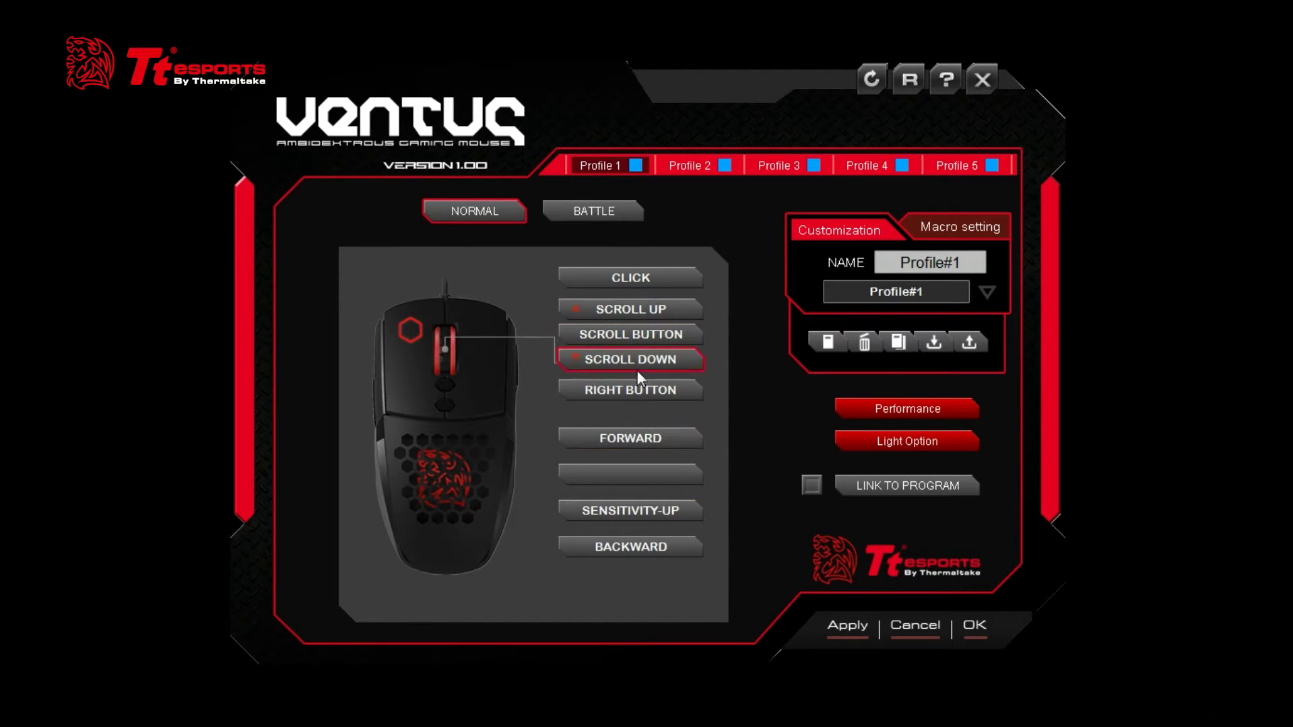
left_click(607, 280)
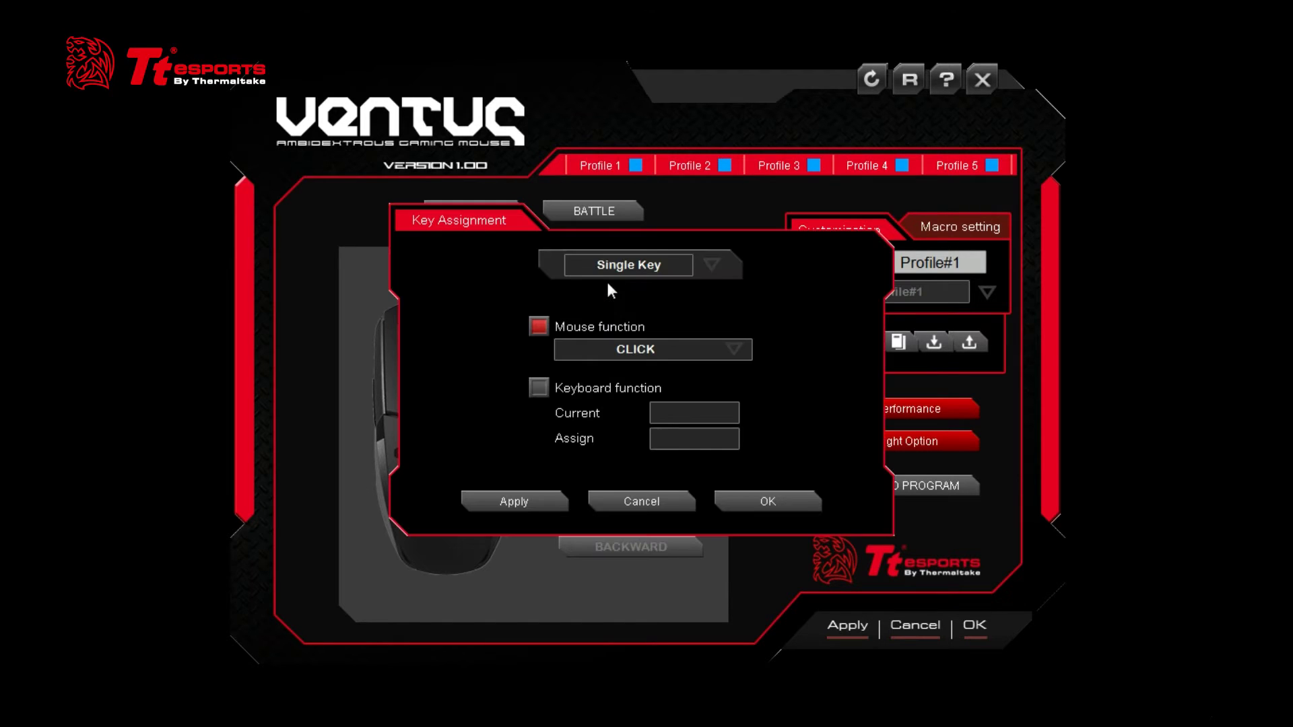
left_click(637, 272)
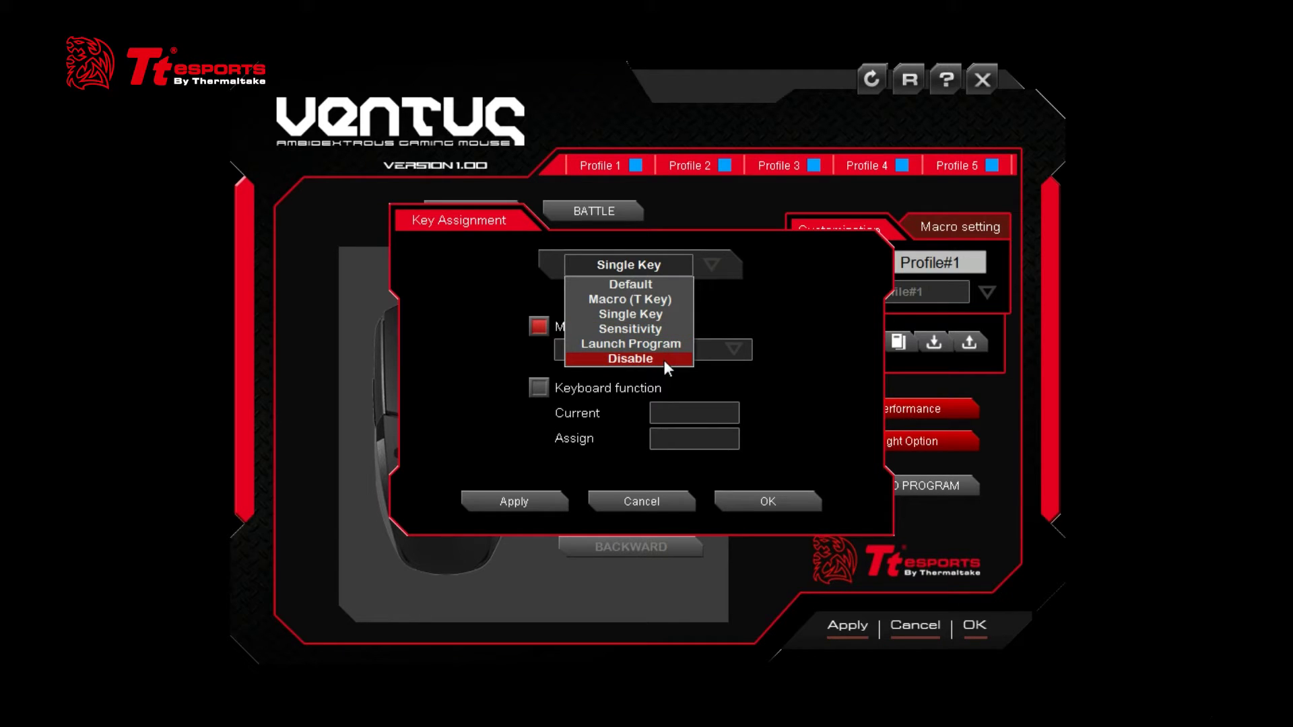
left_click(664, 345)
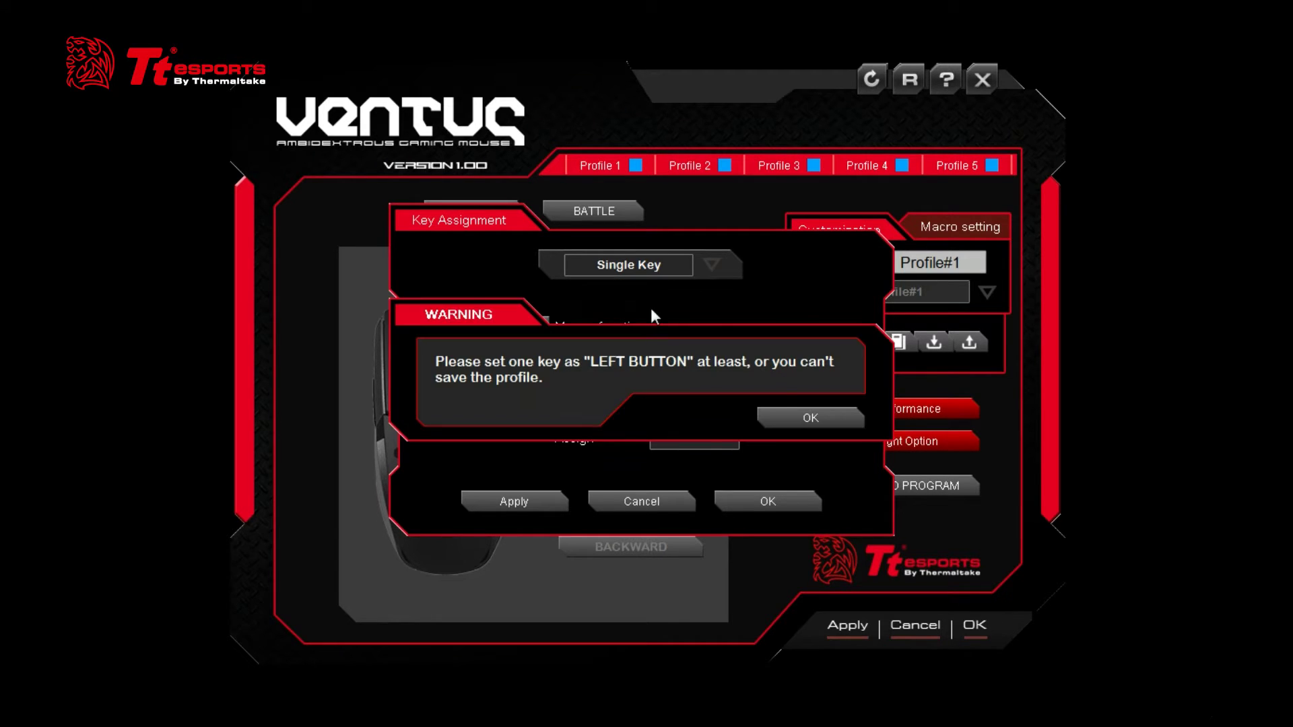
left_click(795, 416)
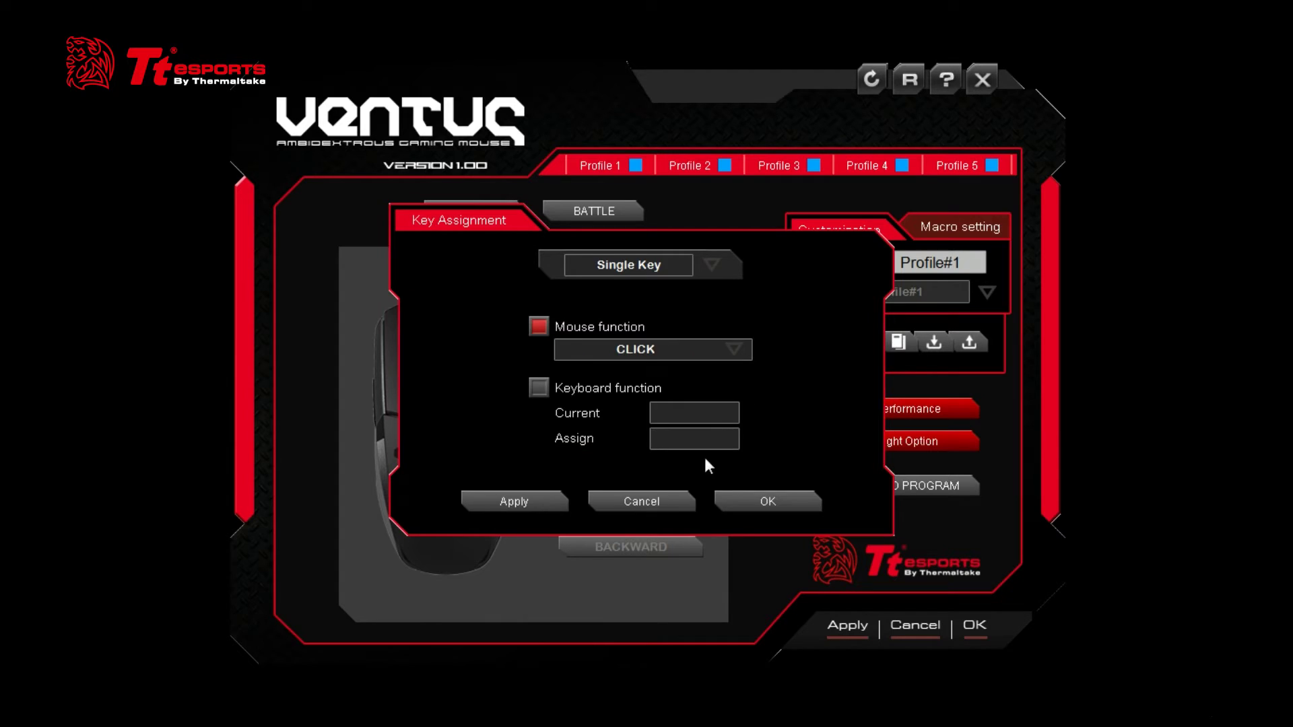
left_click(657, 509)
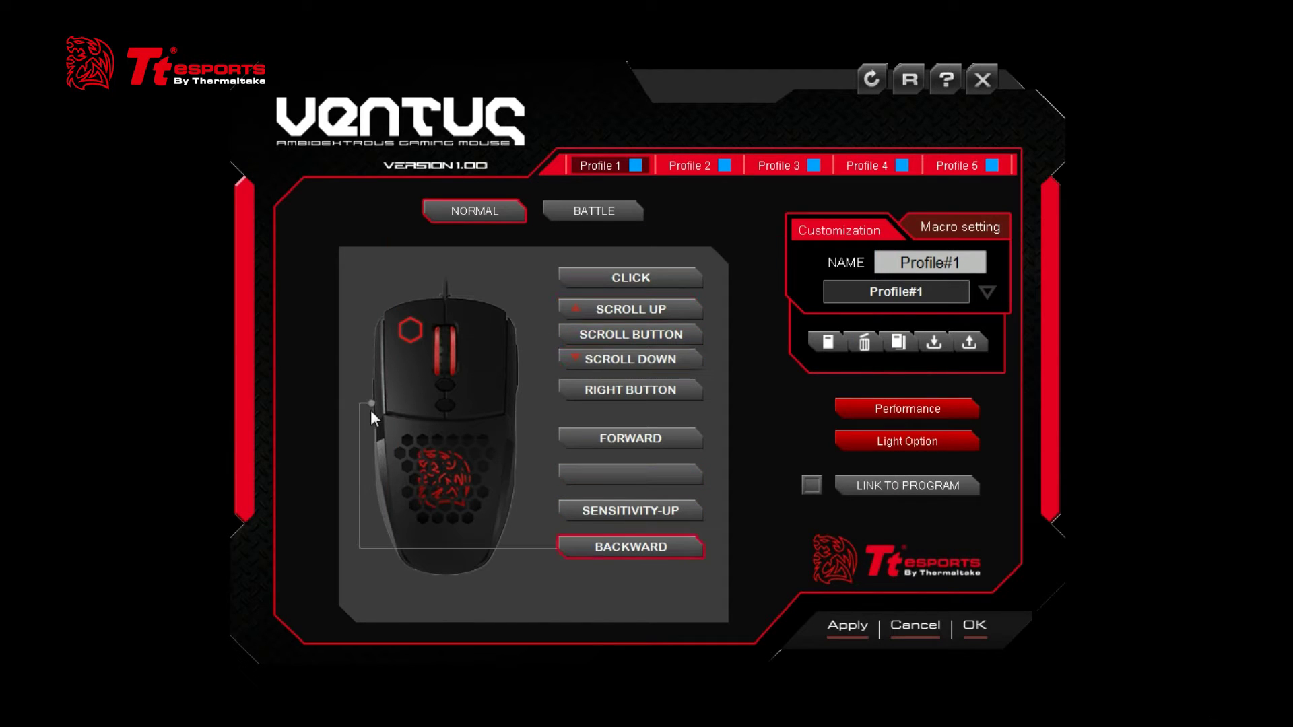
left_click(606, 547)
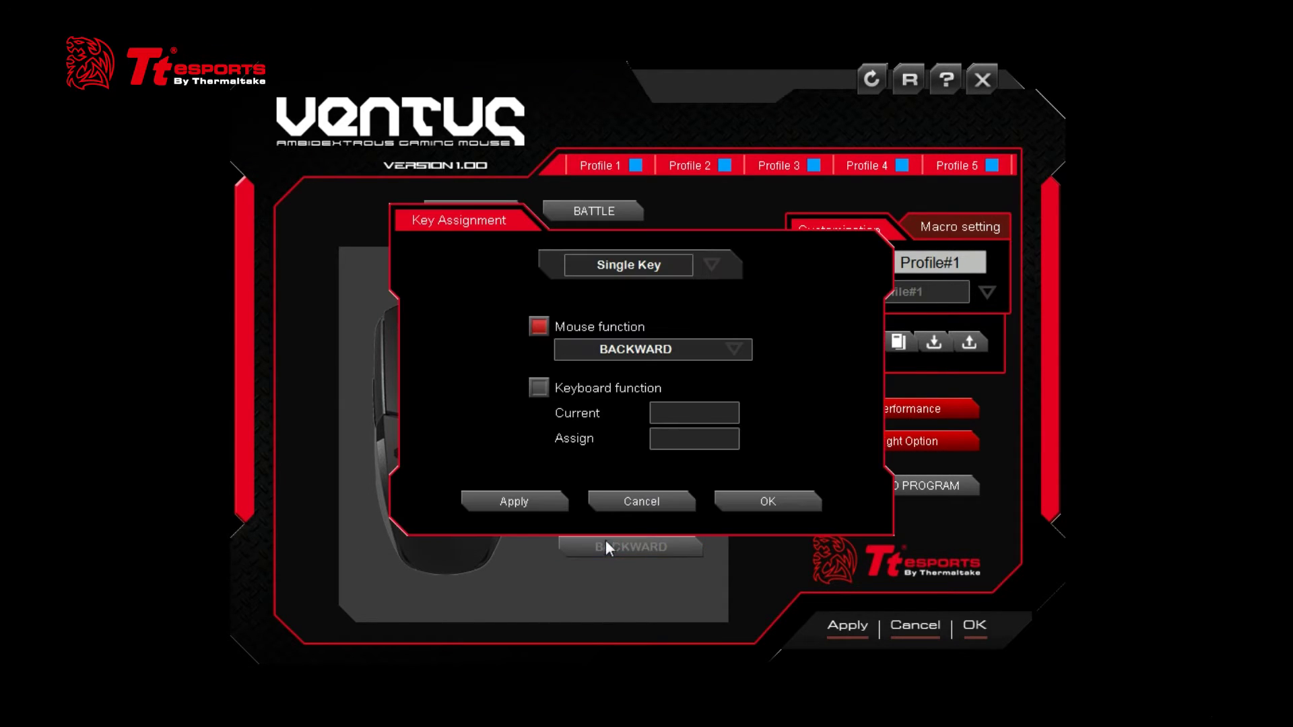
left_click(646, 268)
left_click(643, 331)
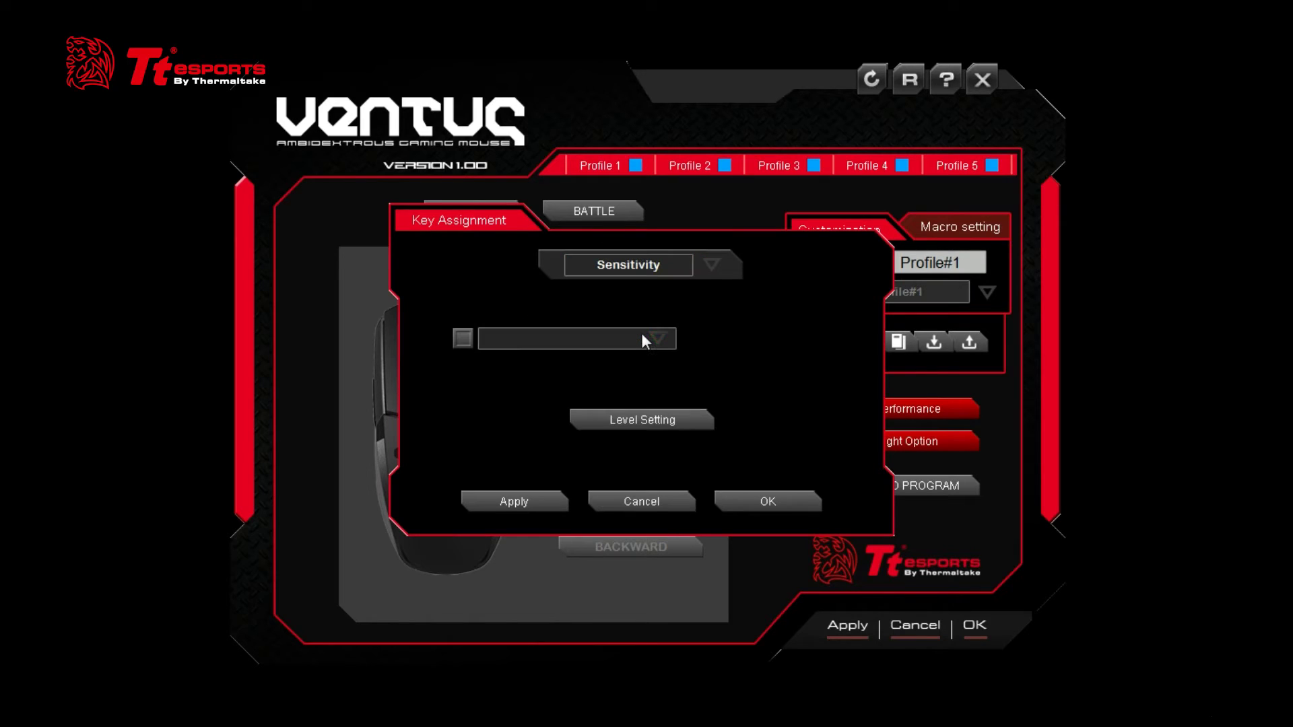
left_click(642, 334)
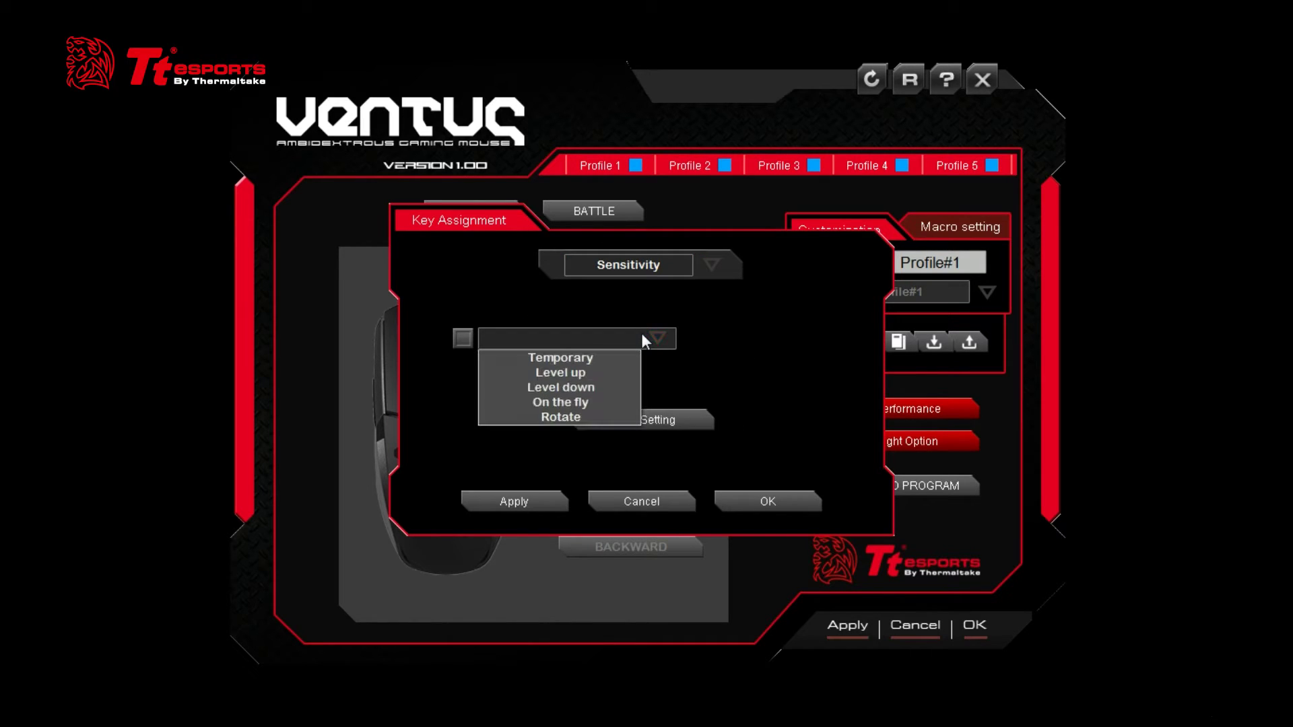
left_click(584, 361)
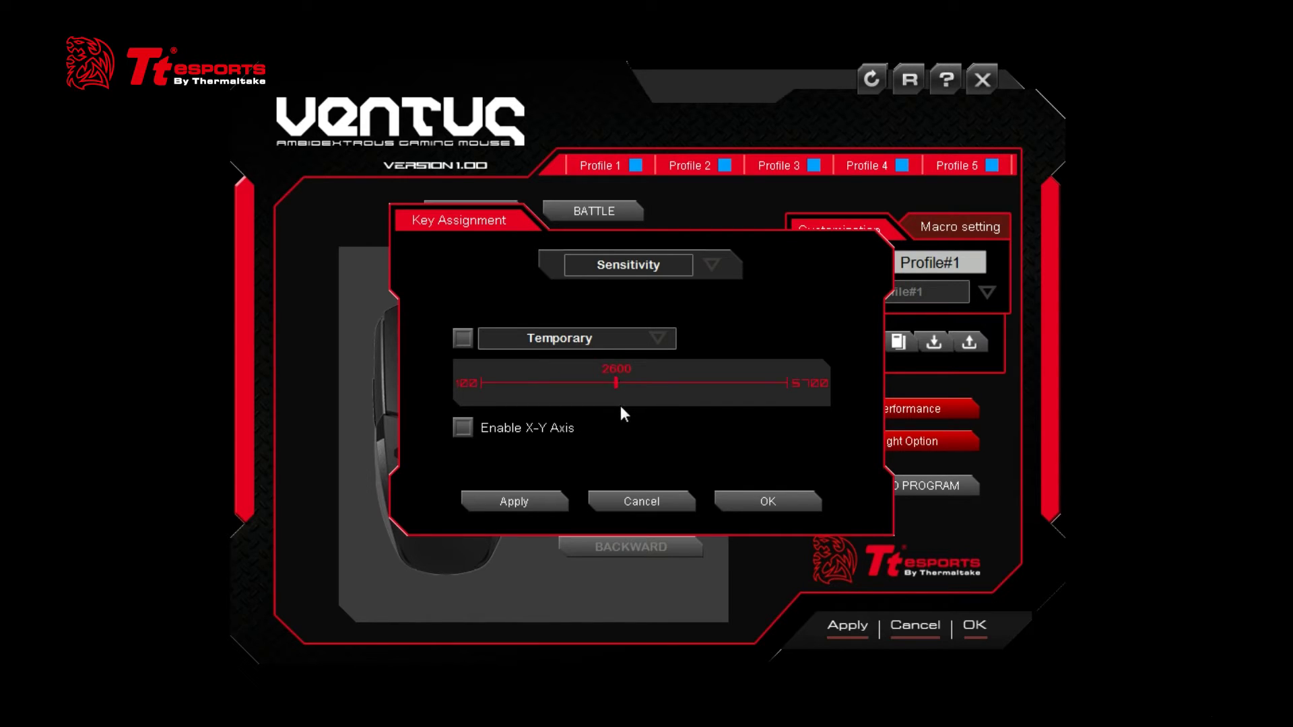
left_click_drag(576, 385, 512, 382)
left_click(677, 502)
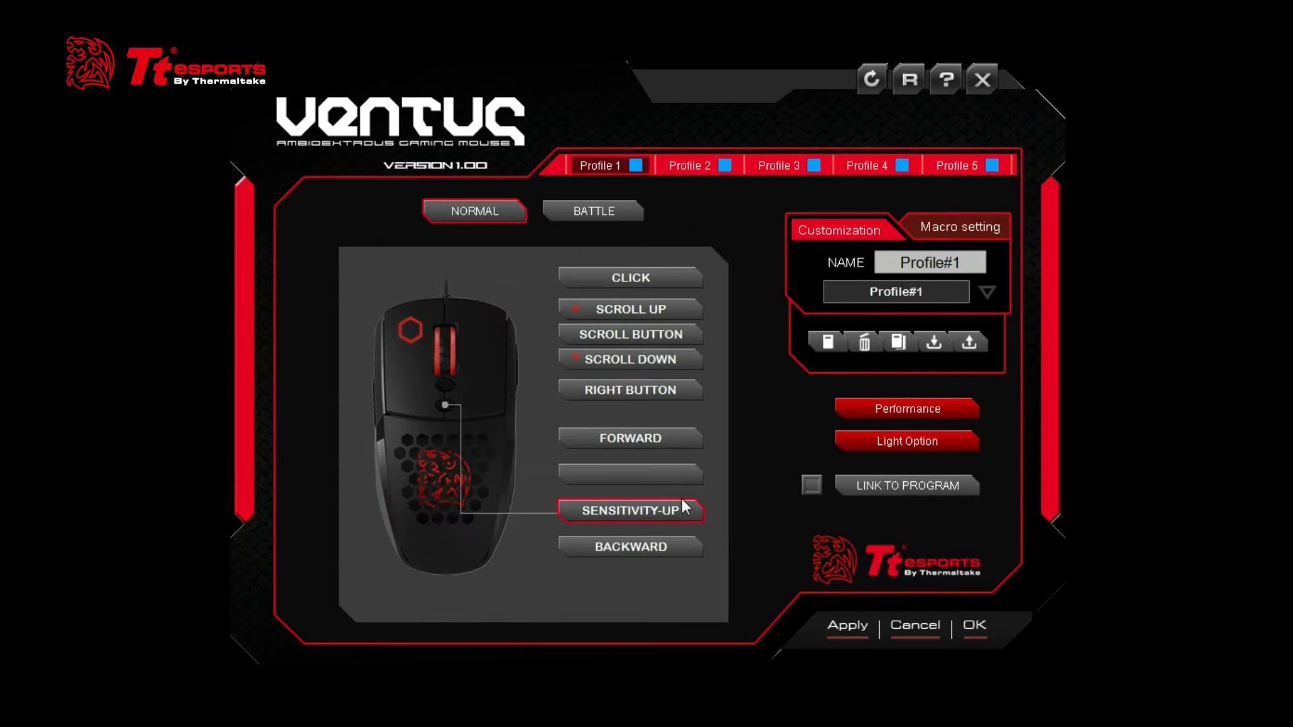
left_click(916, 408)
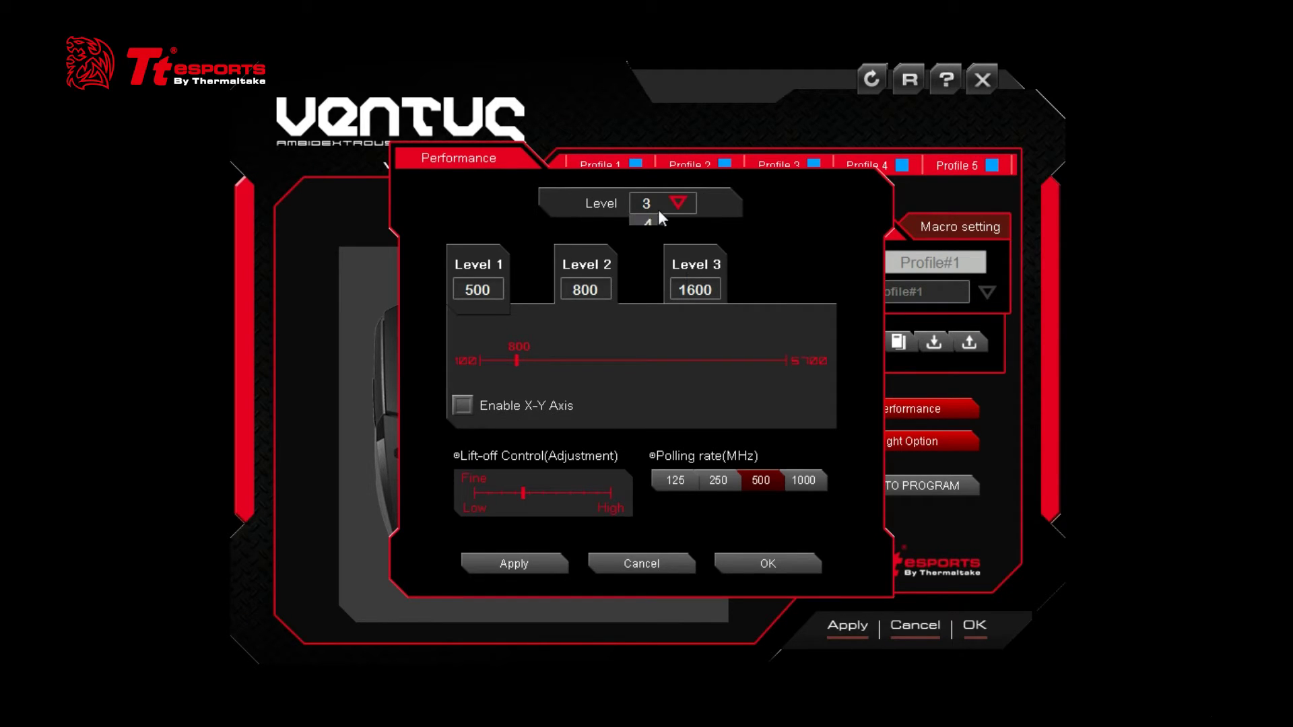
left_click(658, 210)
left_click(644, 226)
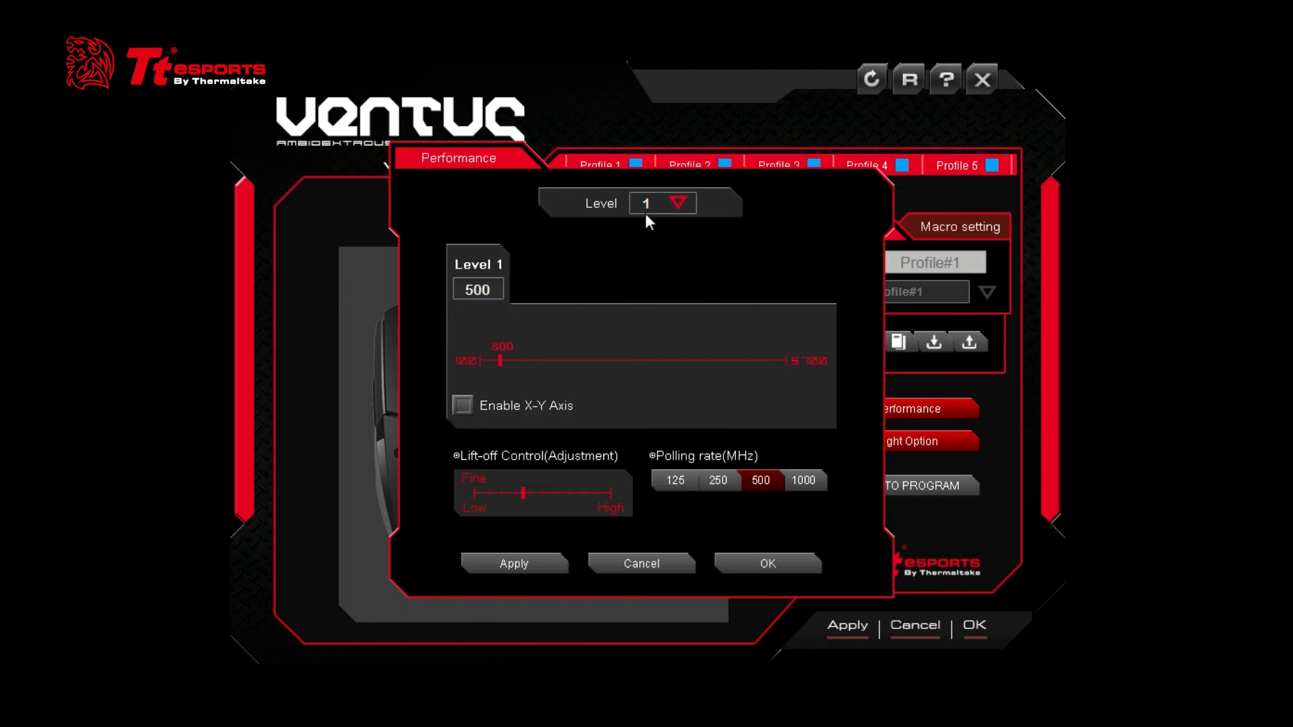
left_click(649, 241)
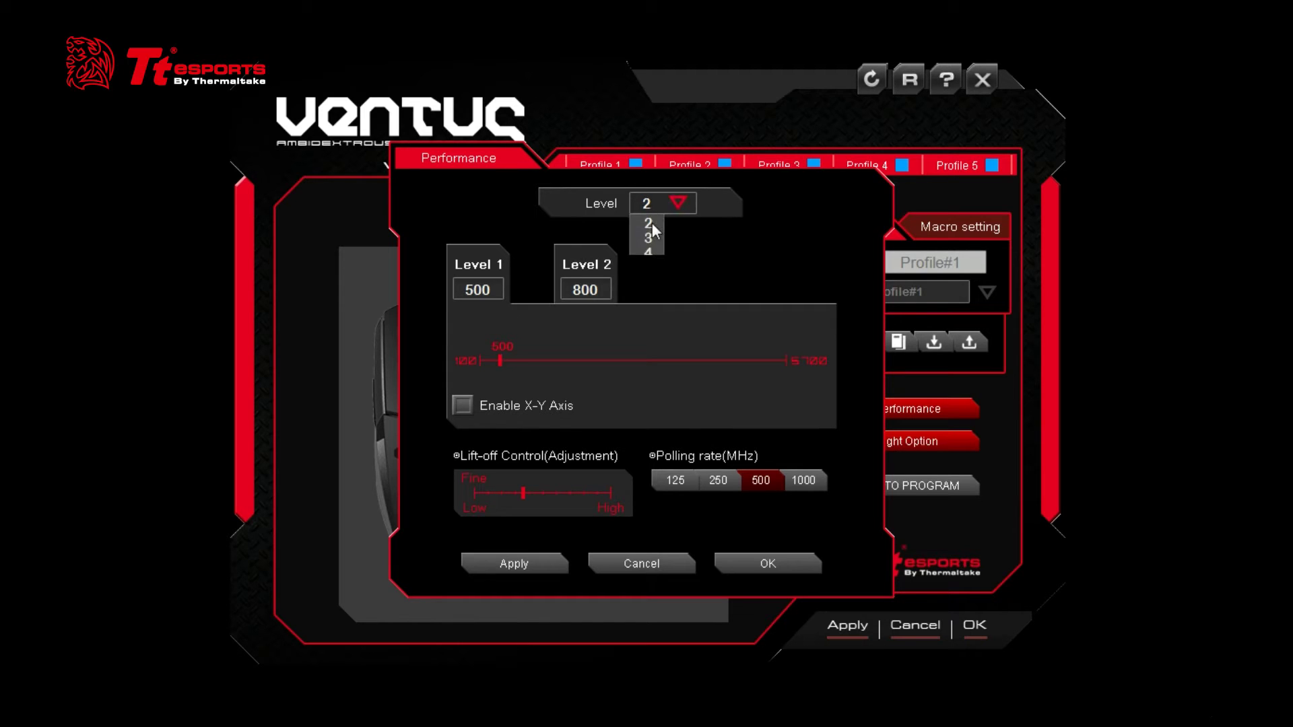
left_click(649, 253)
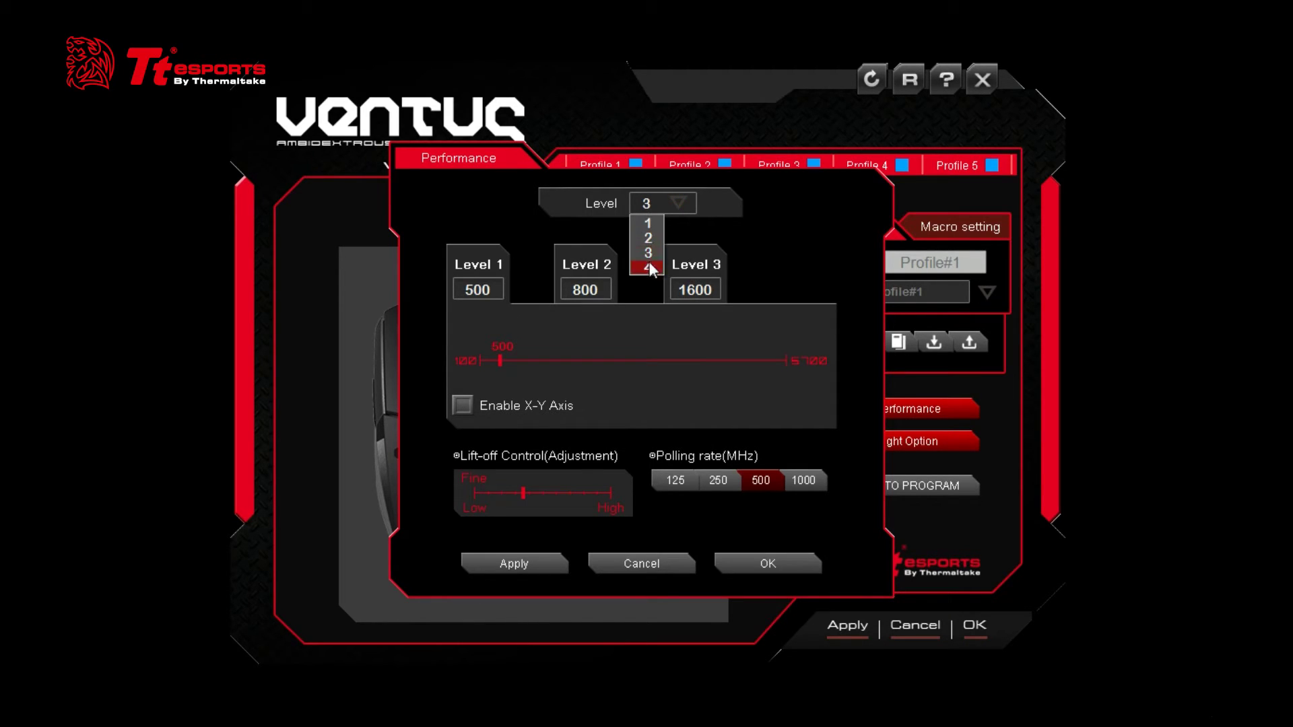
left_click(649, 266)
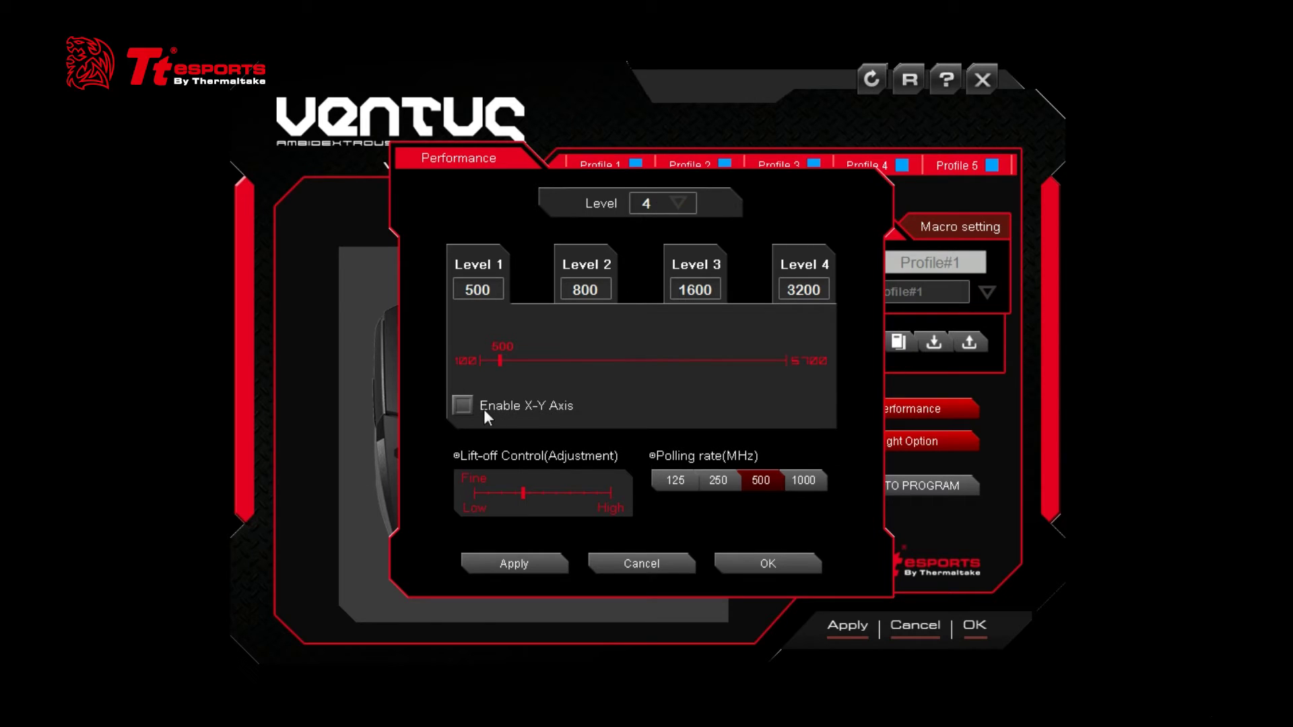
left_click(463, 405)
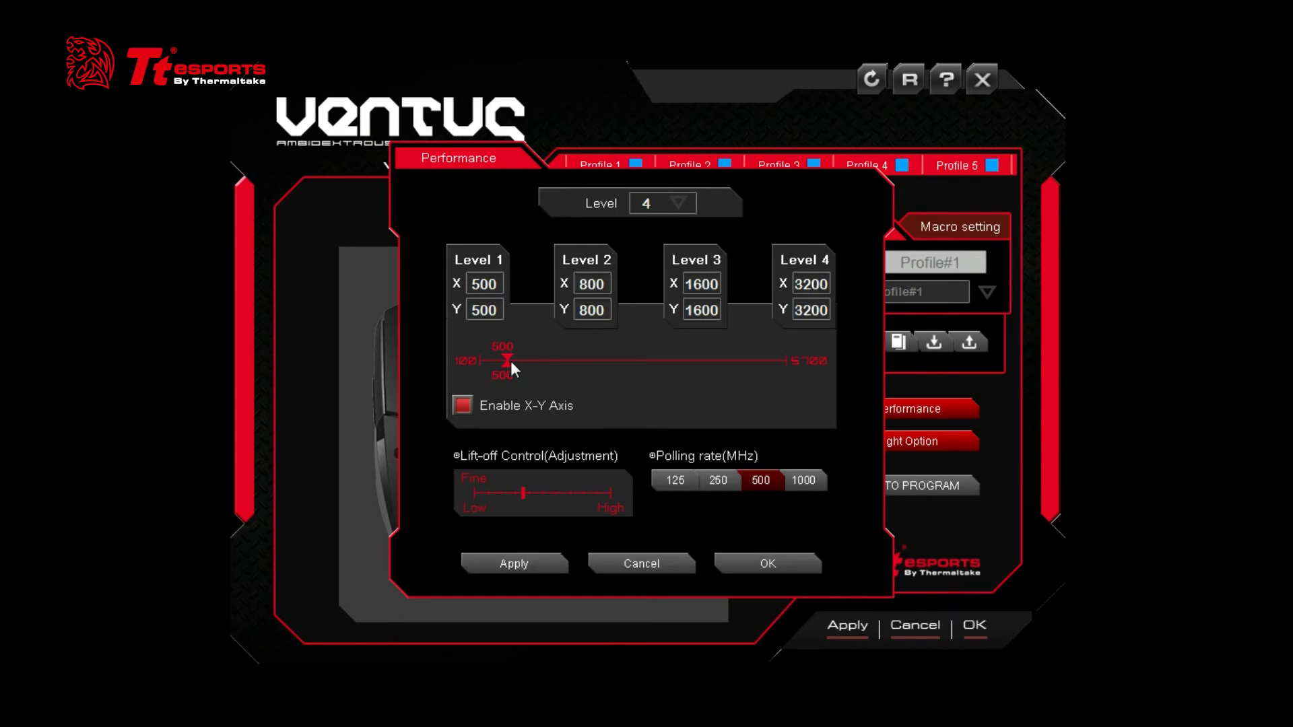
mouse_move(511, 361)
left_mouse_down()
mouse_move(487, 360)
mouse_move(664, 359)
left_mouse_up()
left_click(471, 407)
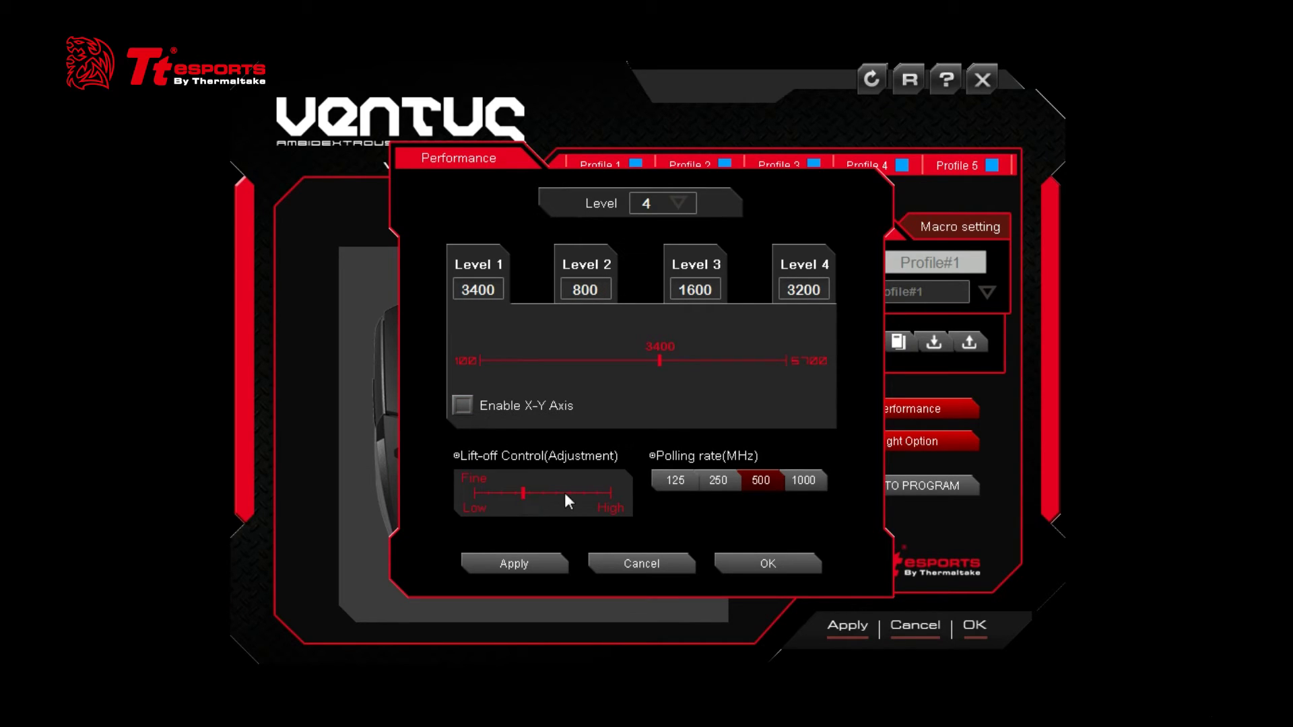
left_click(665, 564)
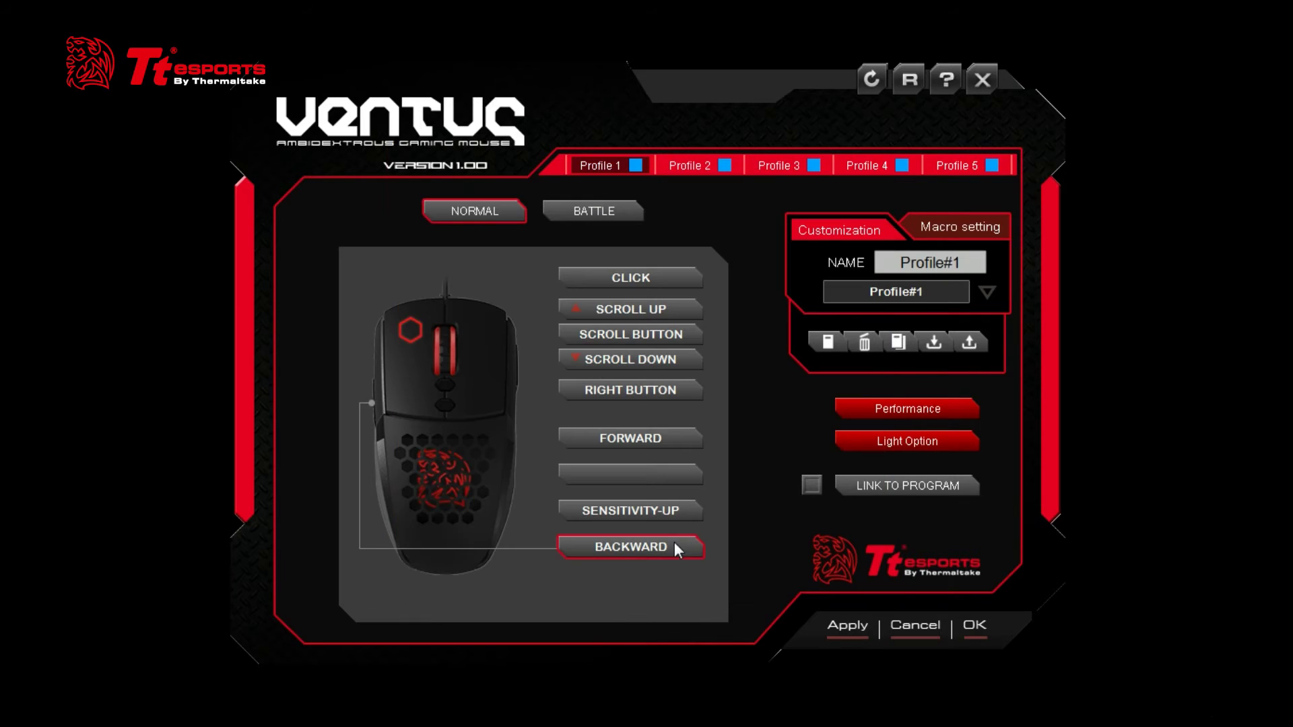
left_click(906, 445)
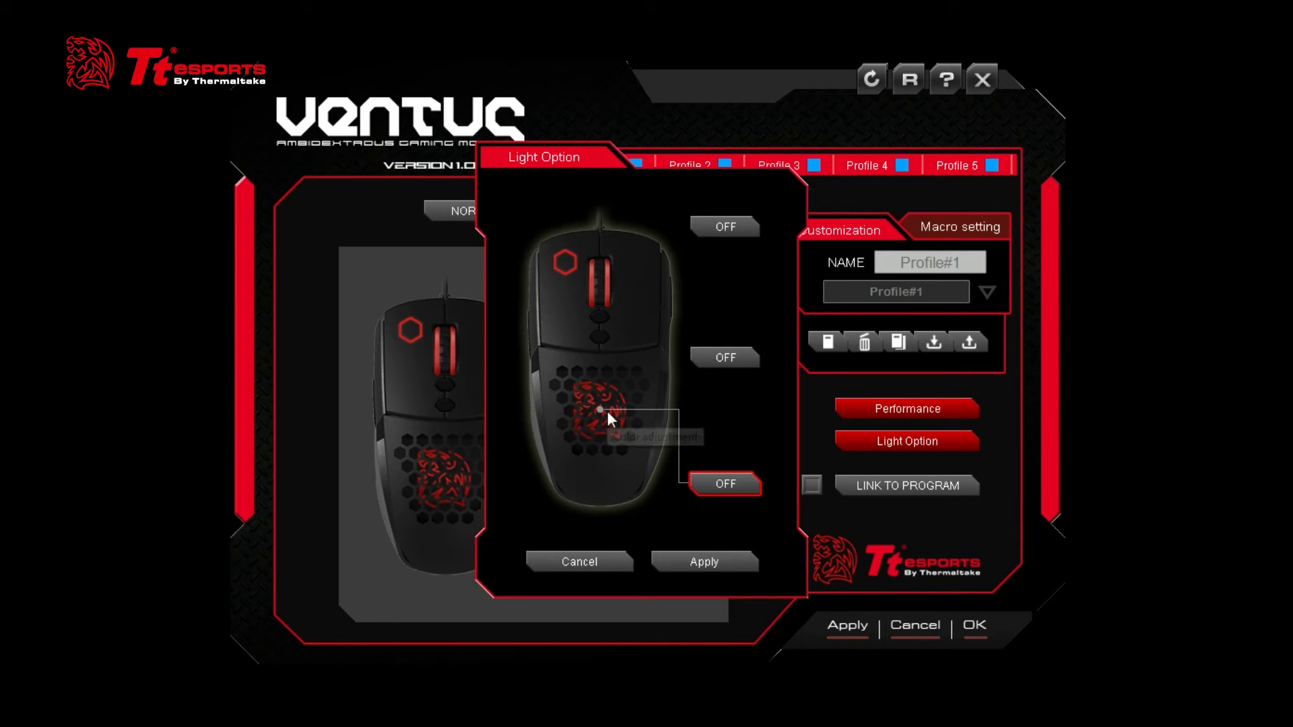
Switch the mouse lights on and back off, then cancel Light Option with lighting unchanged.
left_click(725, 484)
left_click(725, 358)
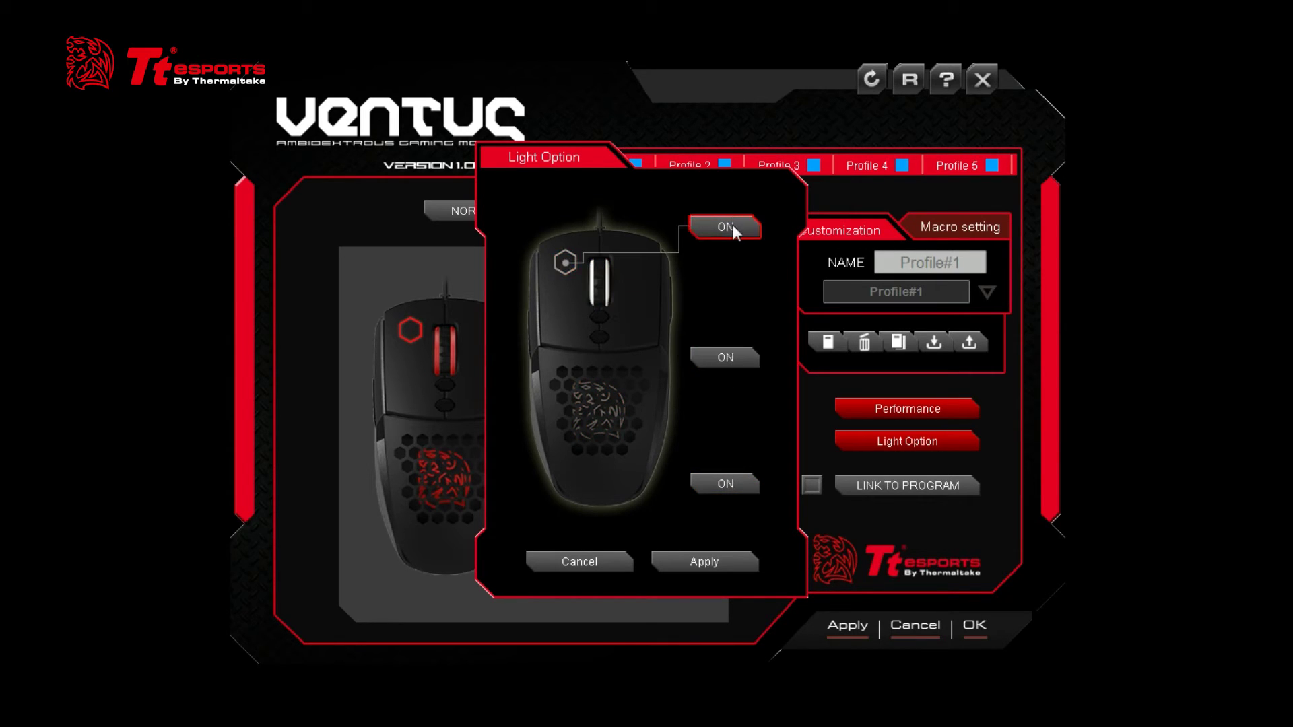
left_click(730, 358)
left_click(728, 483)
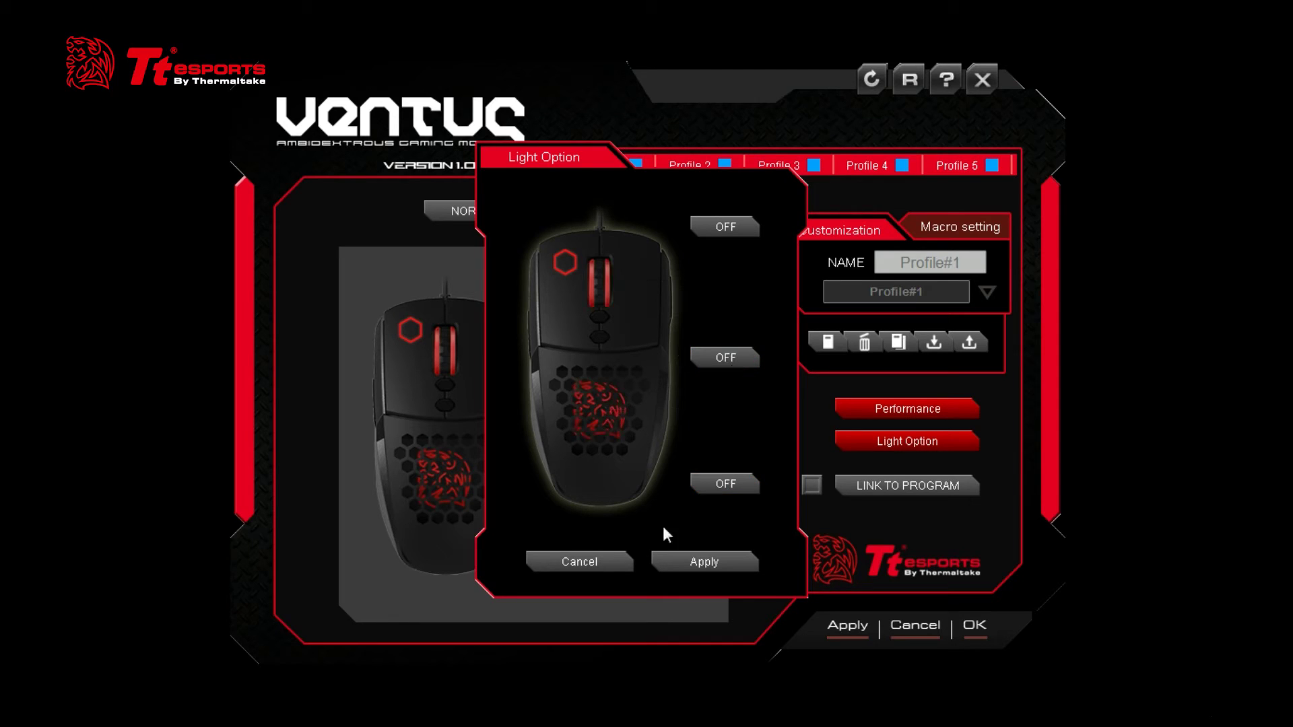
left_click(610, 559)
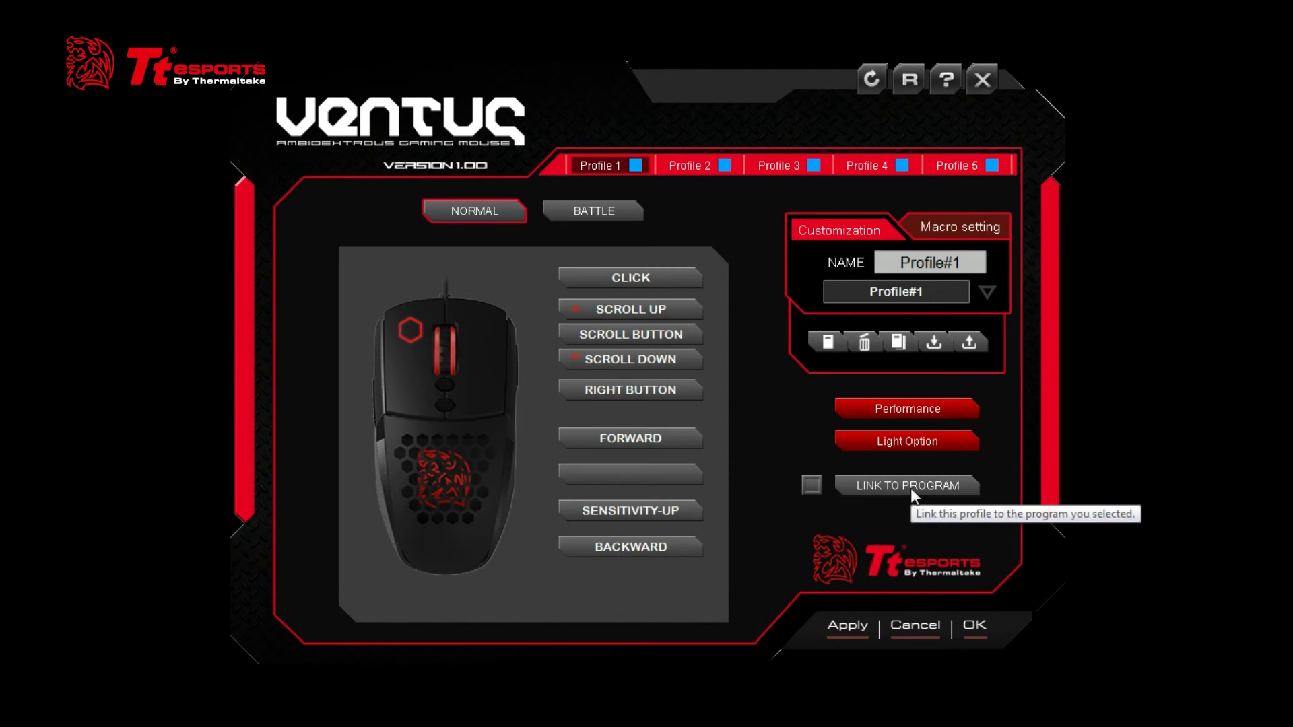
Cancel linking the profile to a program, then go to the Macro setting window.
left_click(810, 485)
left_click(944, 518)
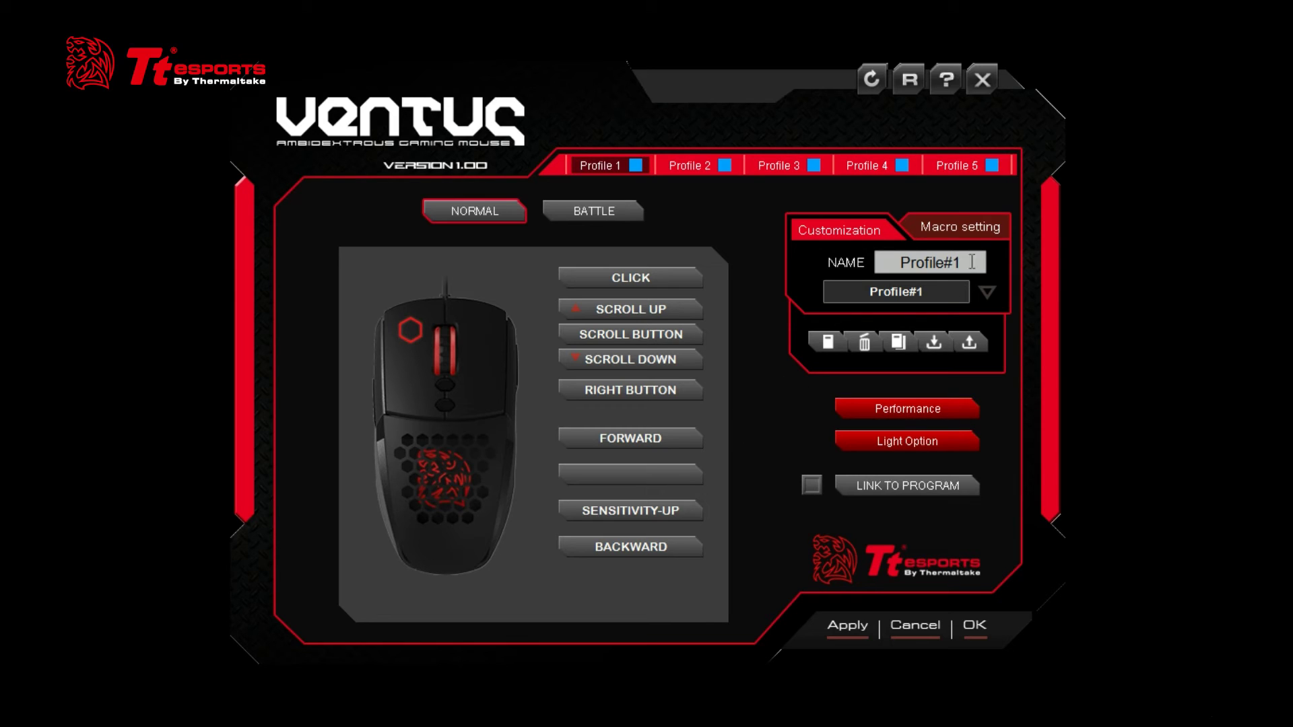
left_click(942, 223)
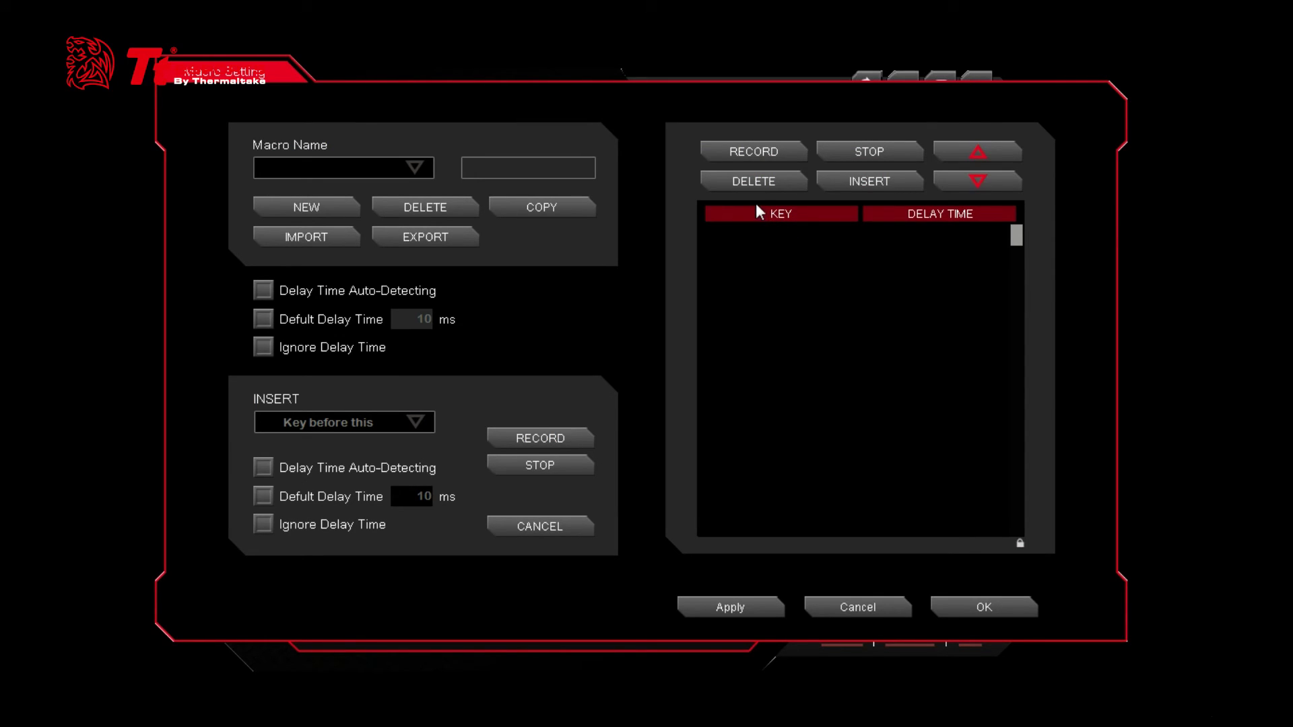
Record keystrokes 'asdfafd' into NewMacro and set it to ignore delay times.
left_click(414, 168)
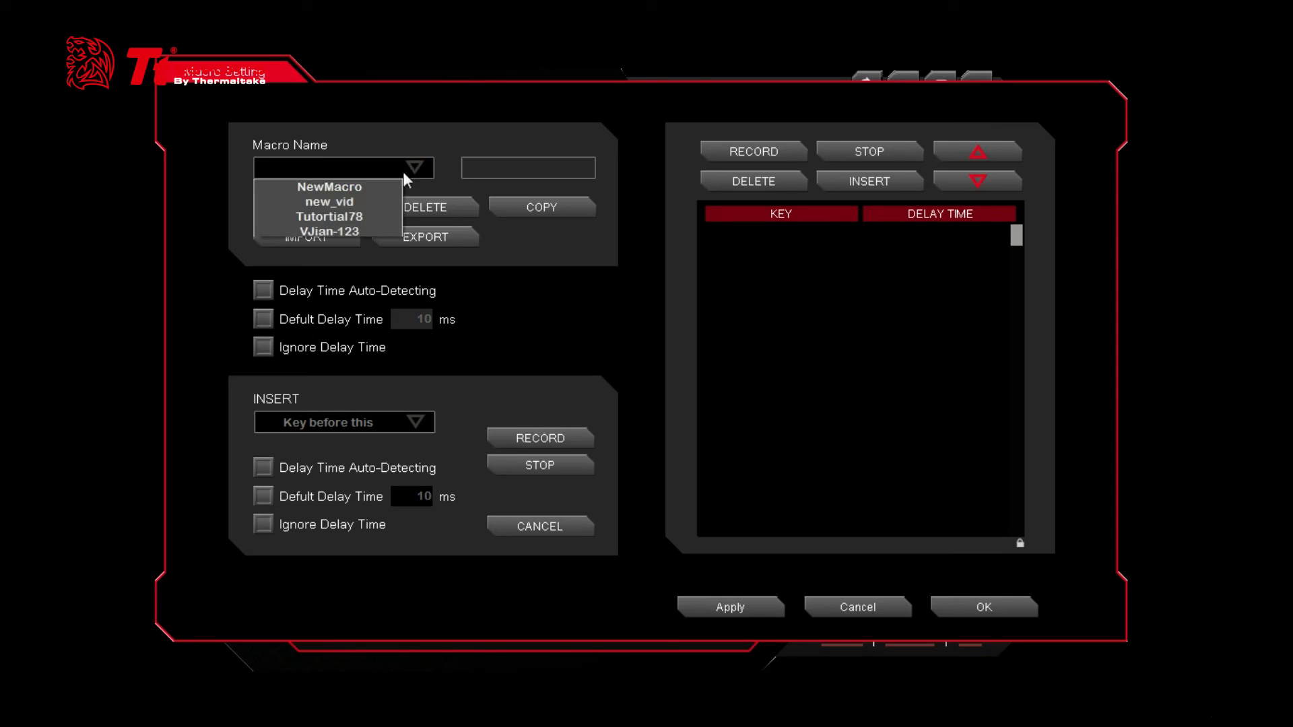
left_click(363, 200)
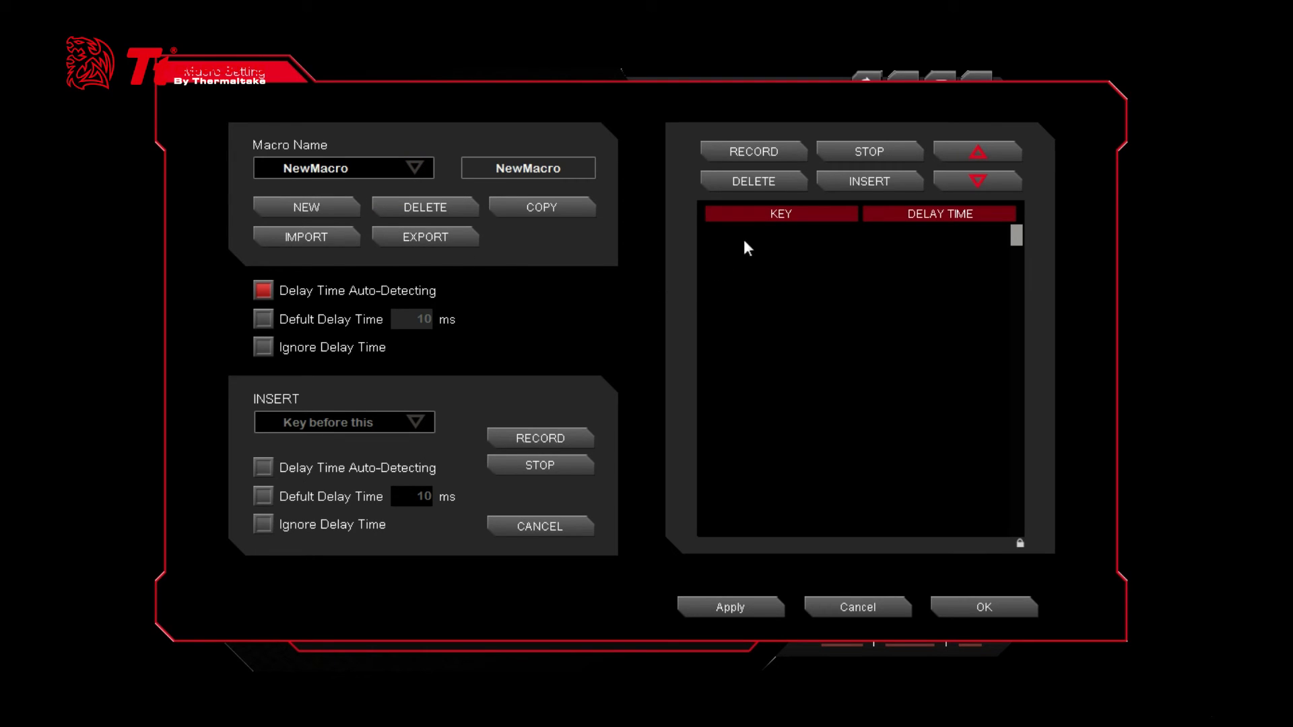
left_click(788, 160)
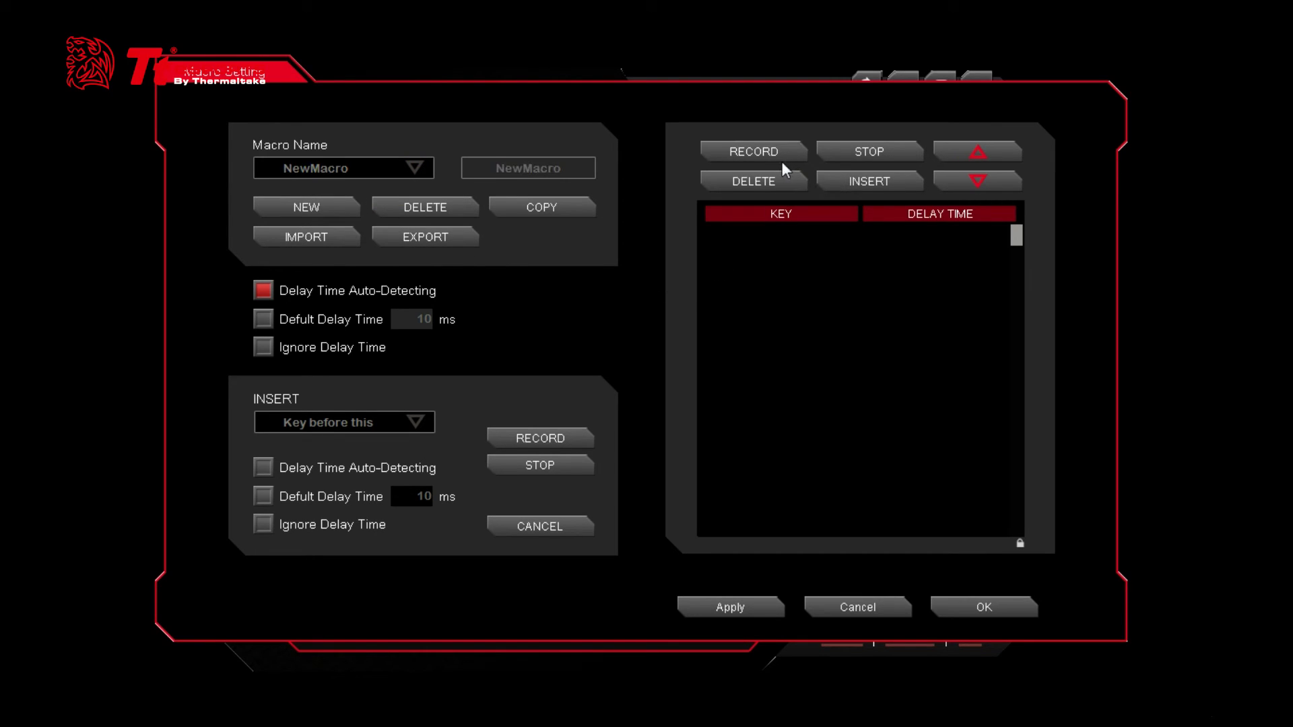
type("asdfafd")
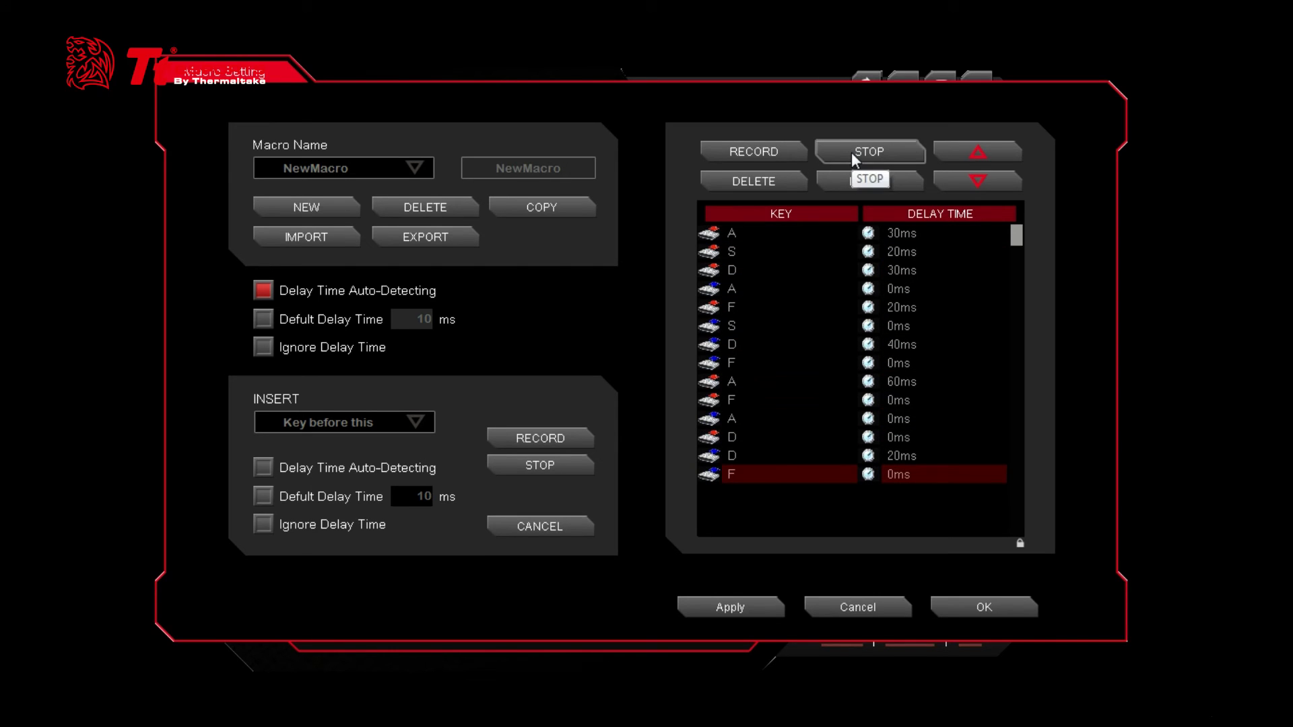
left_click(851, 152)
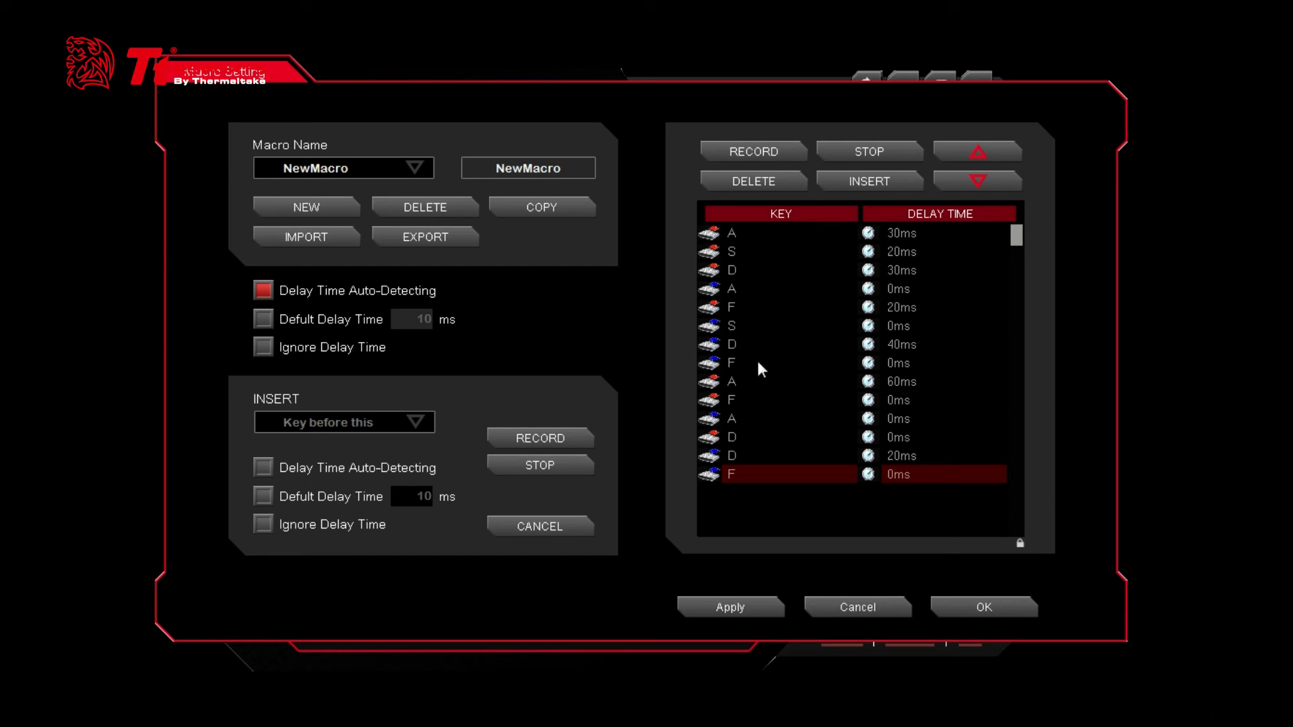
left_click(263, 346)
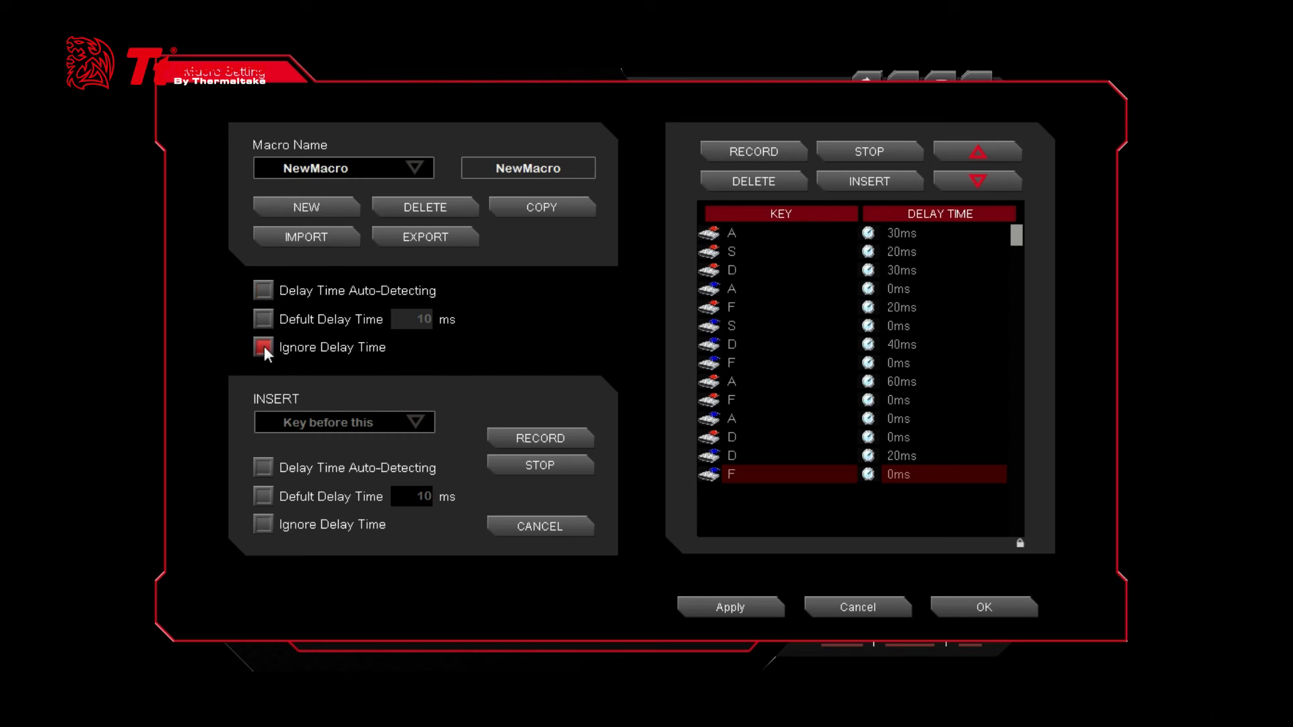
Re-record NewMacro with 0ms delays, then switch Delay Time Auto-Detecting back on.
left_click(754, 152)
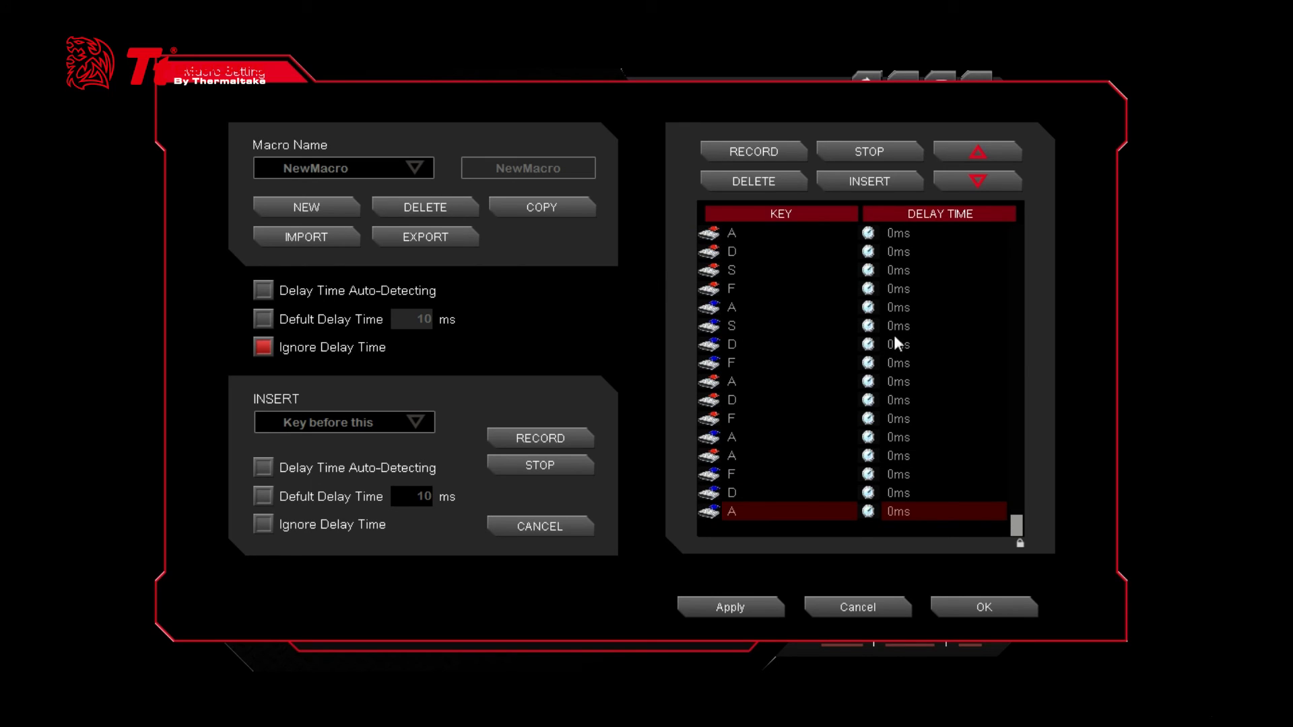
left_click(869, 152)
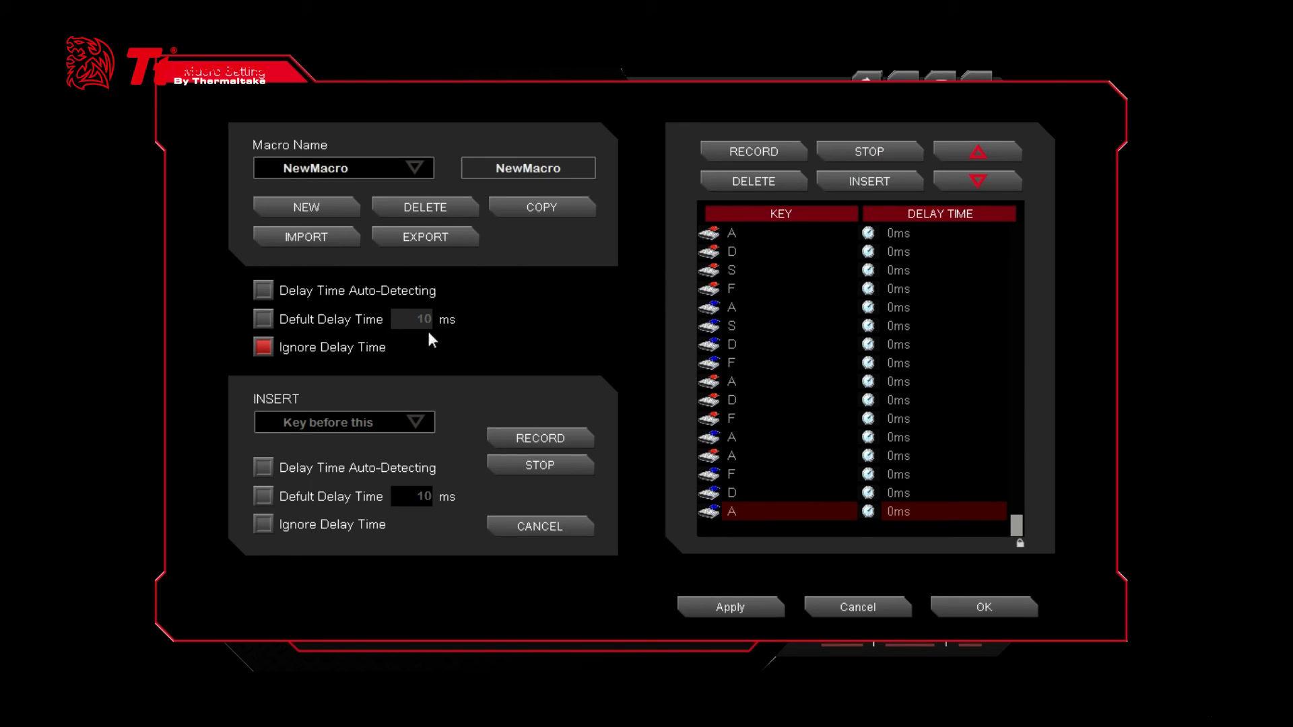
left_click(264, 291)
Select an F keystroke in NewMacro and enable delay auto-detecting for inserts.
left_click(795, 369)
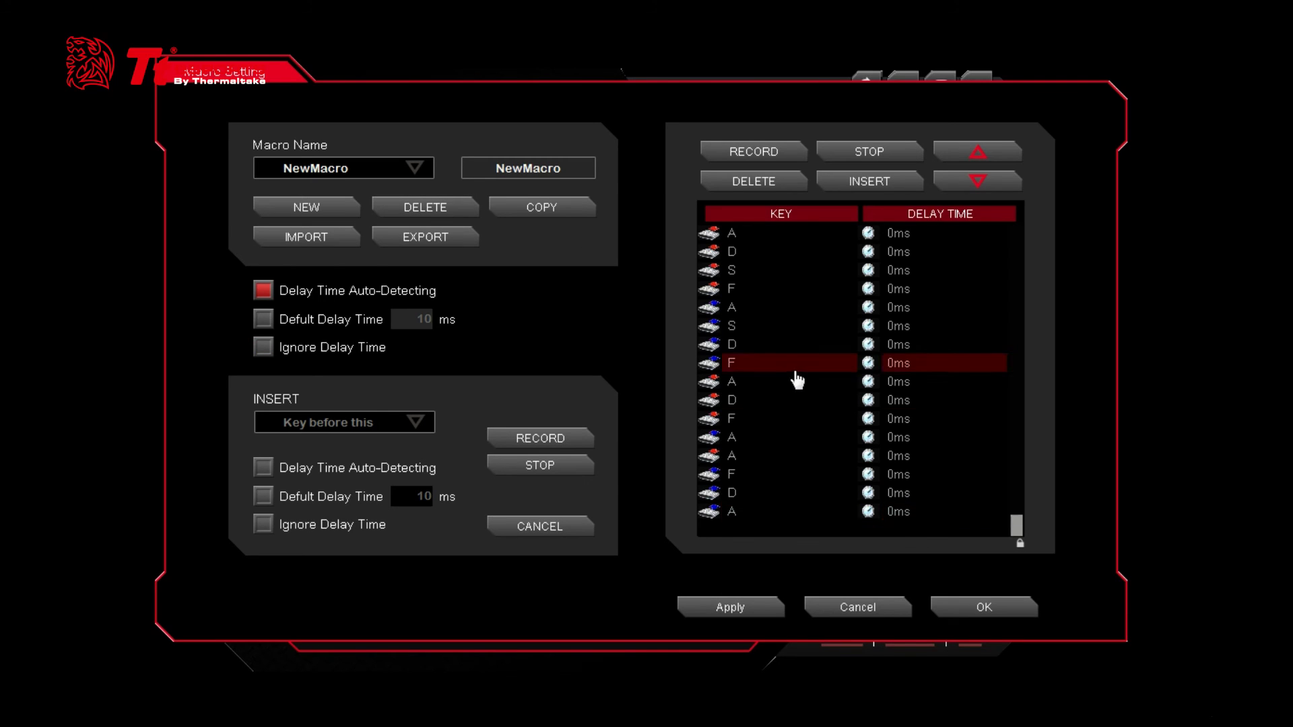
scroll(792, 350, "up", 5)
scroll(788, 326, "up", 5)
scroll(799, 411, "down", 2)
scroll(803, 419, "up", 2)
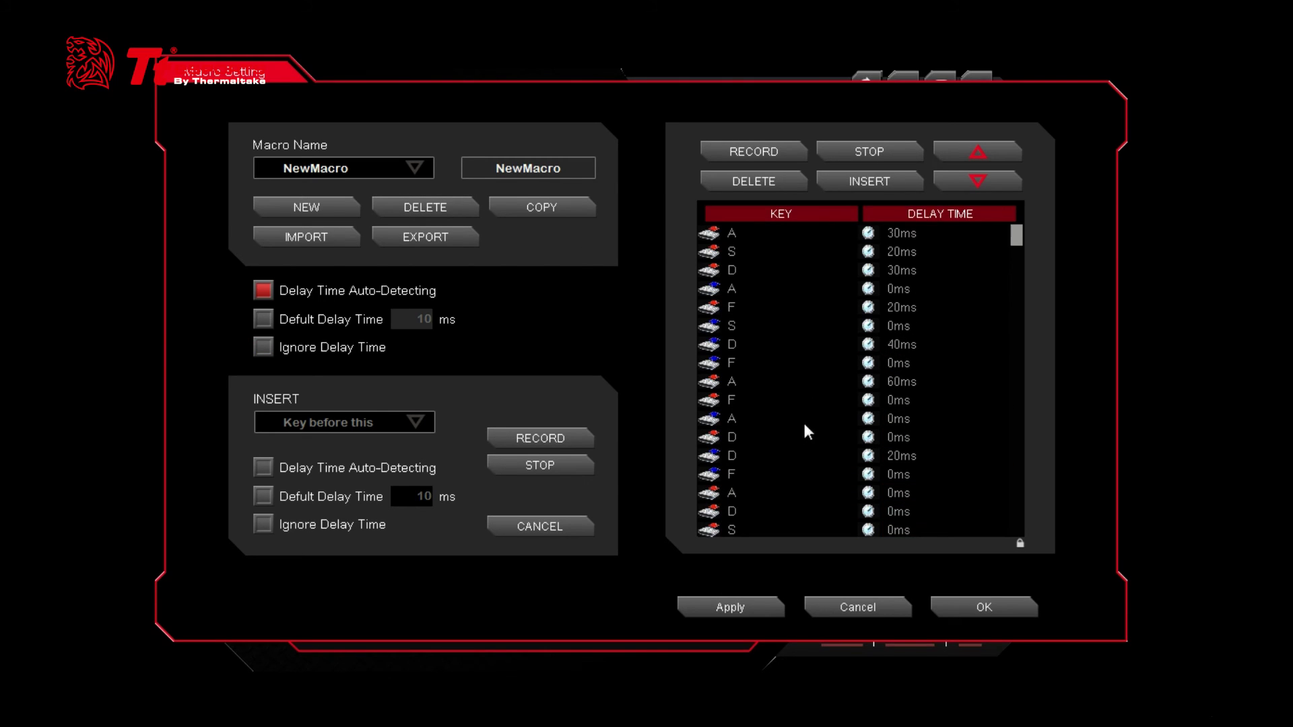
left_click(773, 344)
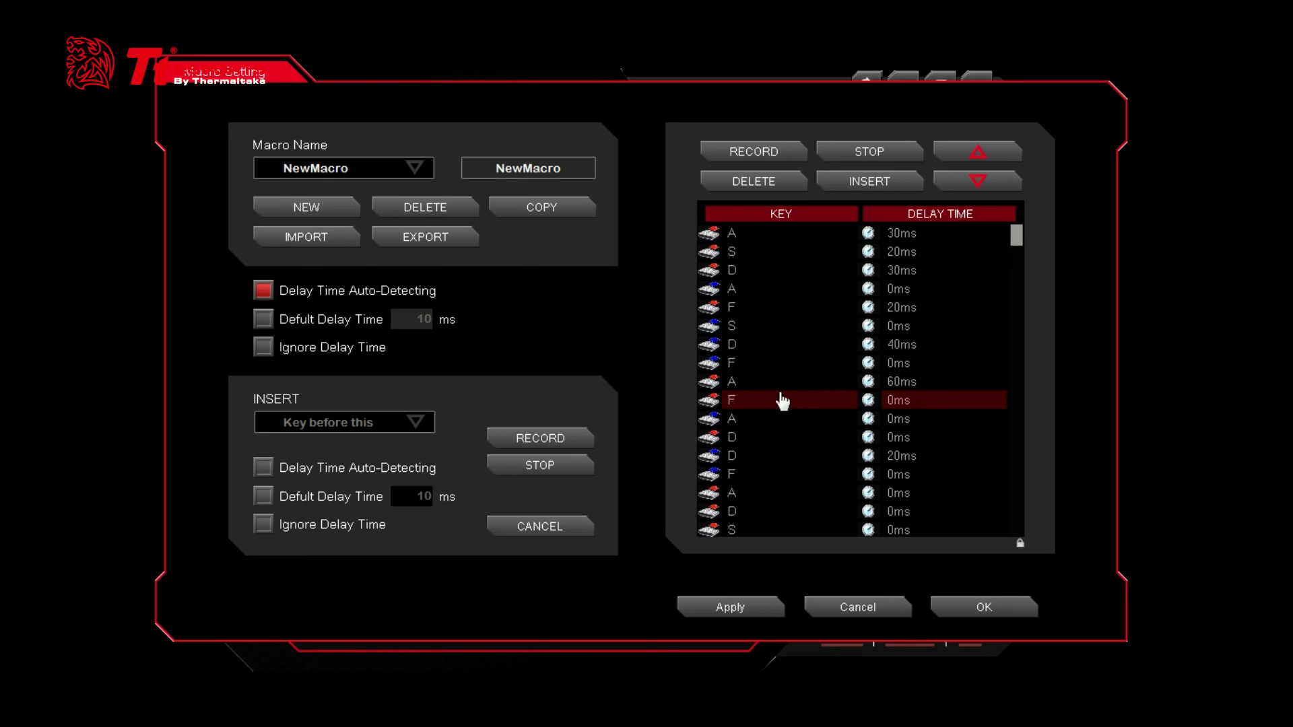
left_click(779, 399)
left_click(861, 178)
Insert recorded keystrokes D, F, A before that F entry and save with OK.
left_click(514, 431)
key("d")
key("f")
key("a")
key("f")
key("d")
key("a")
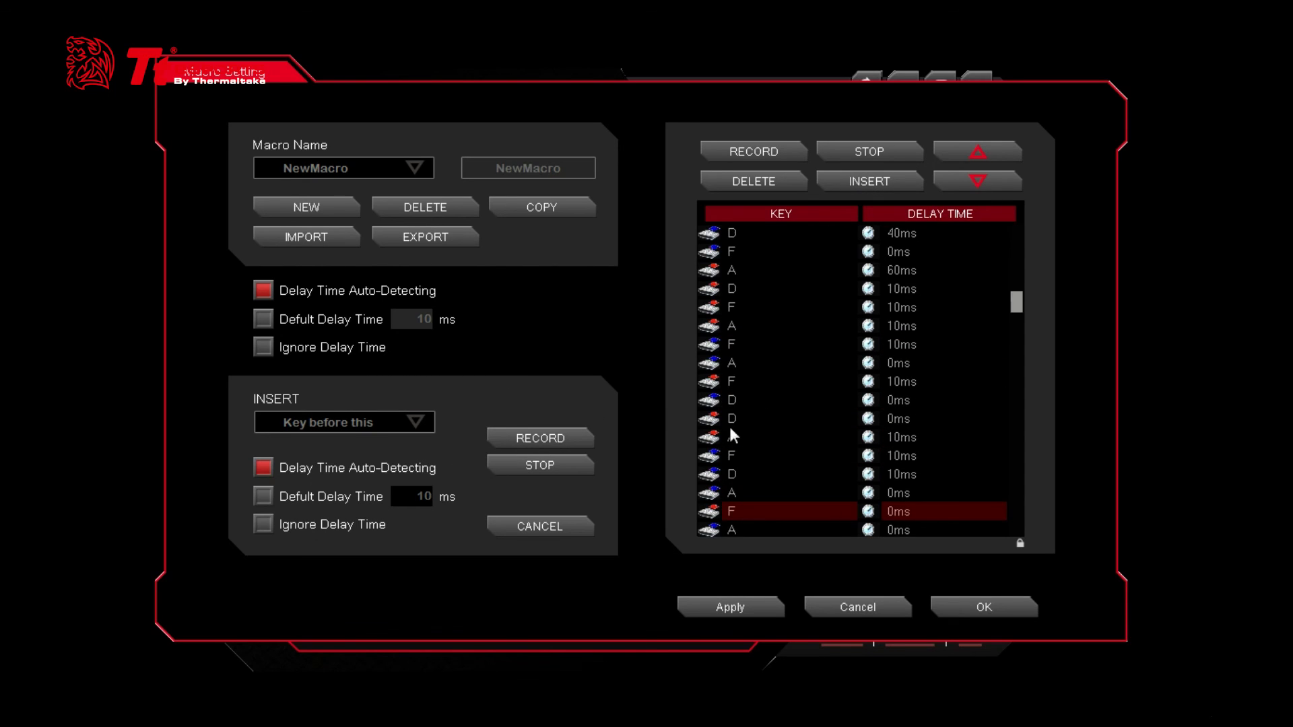
left_click(543, 463)
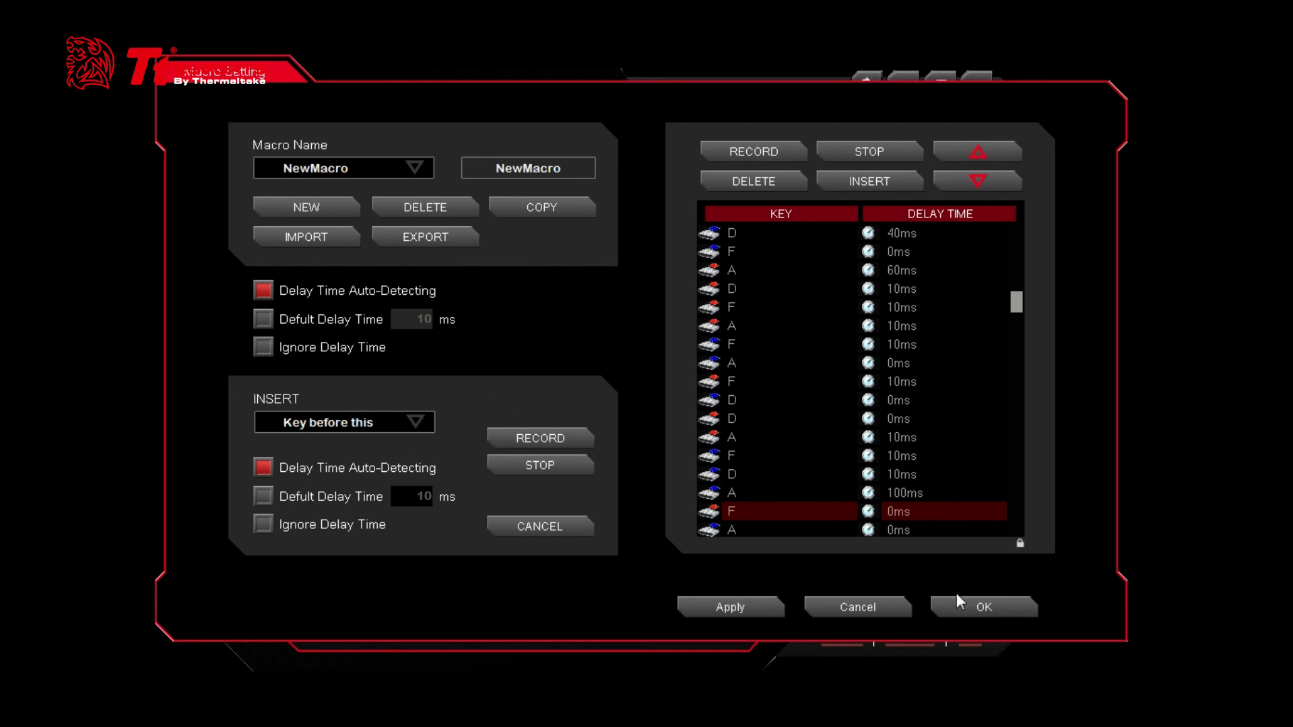
left_click(976, 610)
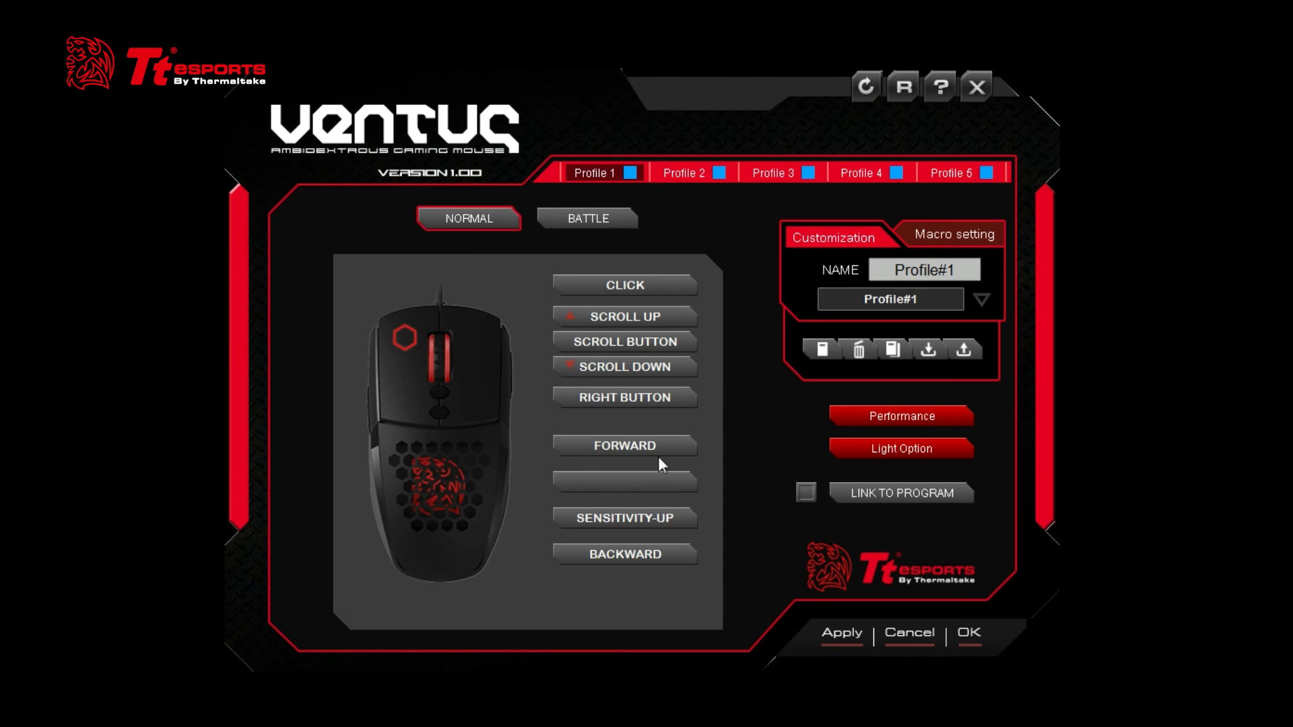